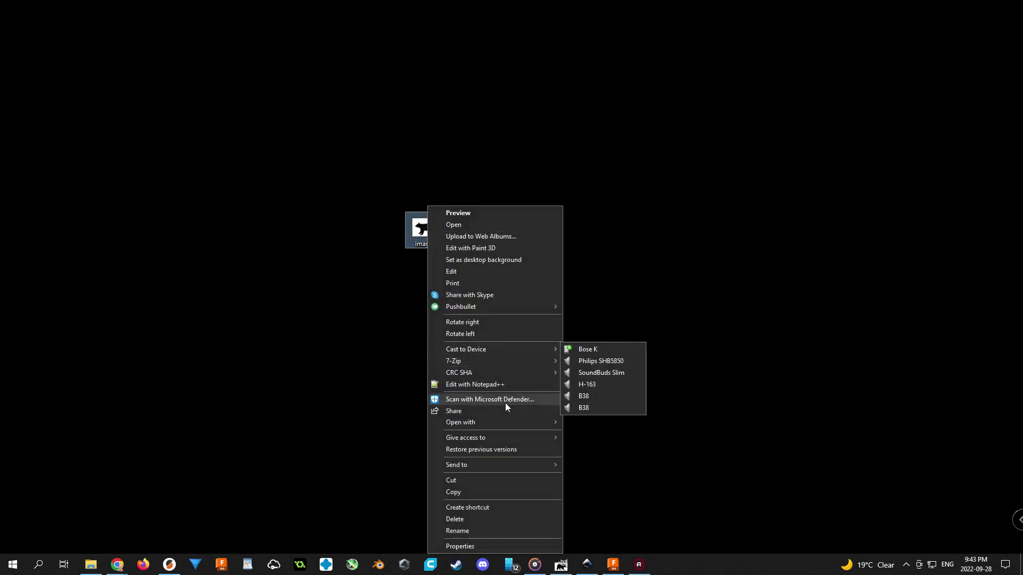
Open the images.png bear silhouette from the desktop in GIMP using Open with.
mouse_move(505, 424)
click(584, 429)
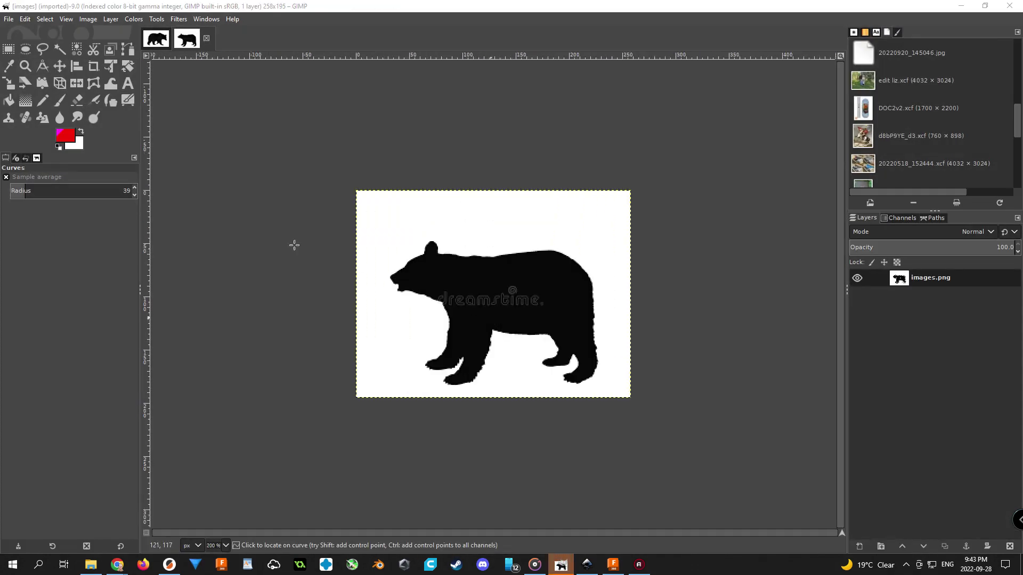
Create a new blank image of 1920 × 1080 pixels.
scroll(514, 342, up, 5)
scroll(502, 313, down, 4)
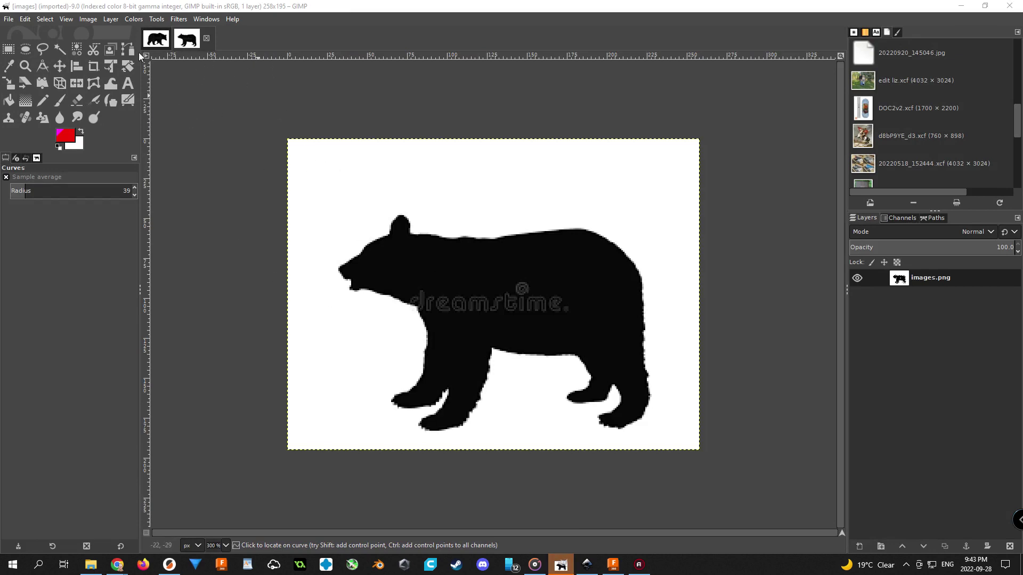
click(8, 19)
click(31, 38)
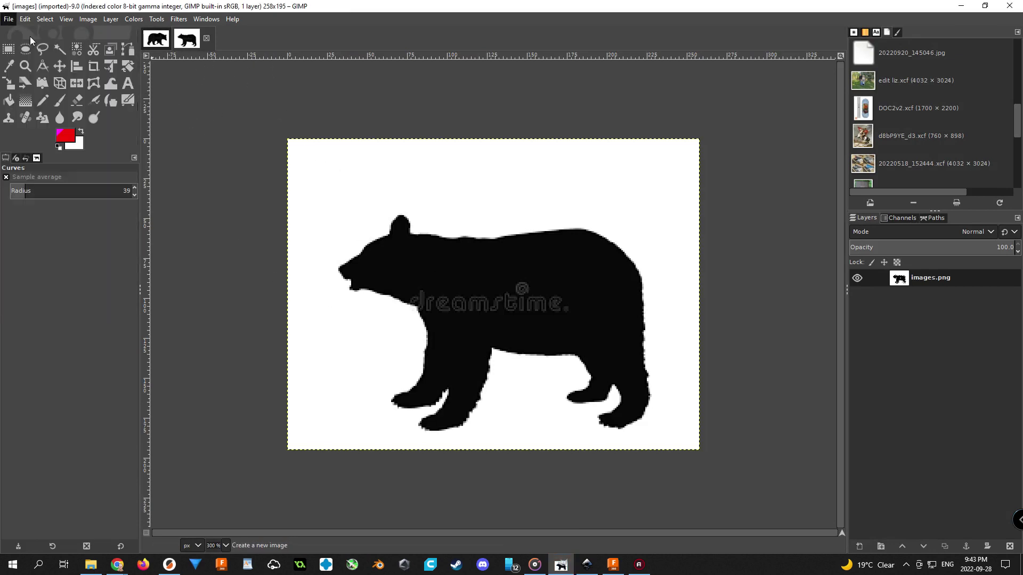
drag(866, 265, 814, 264)
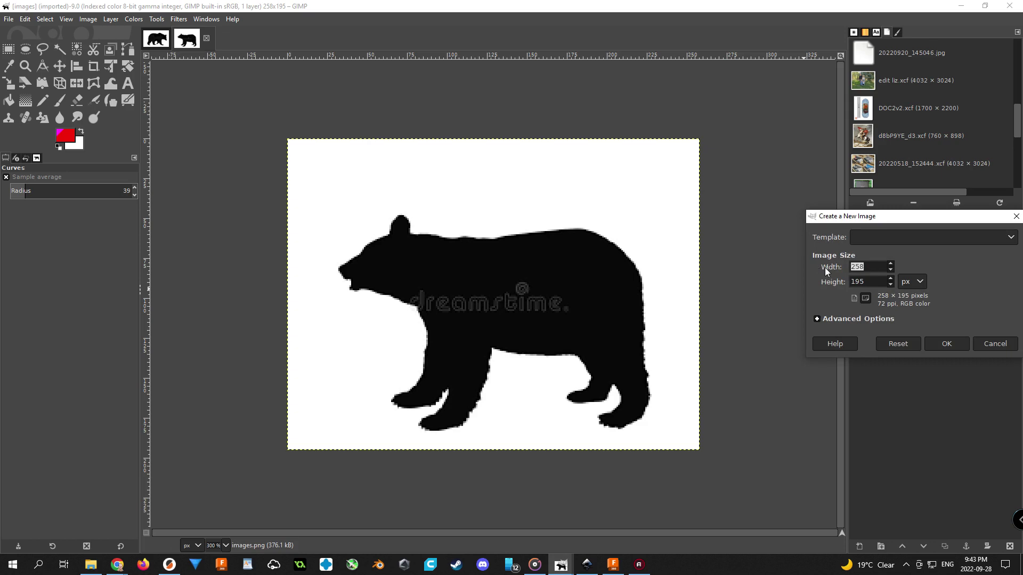
text(1920)
key(Tab)
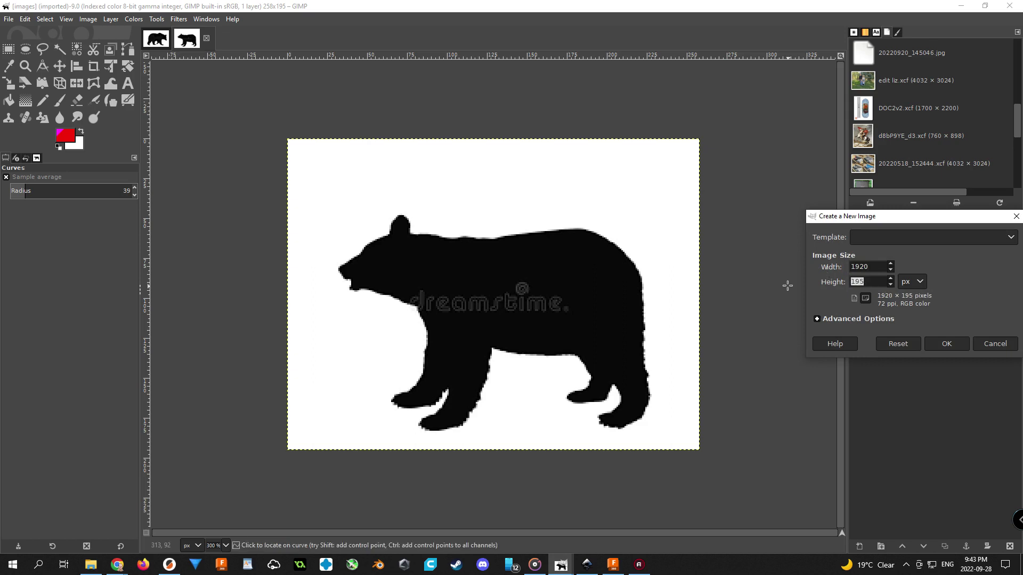
text(1080)
click(931, 344)
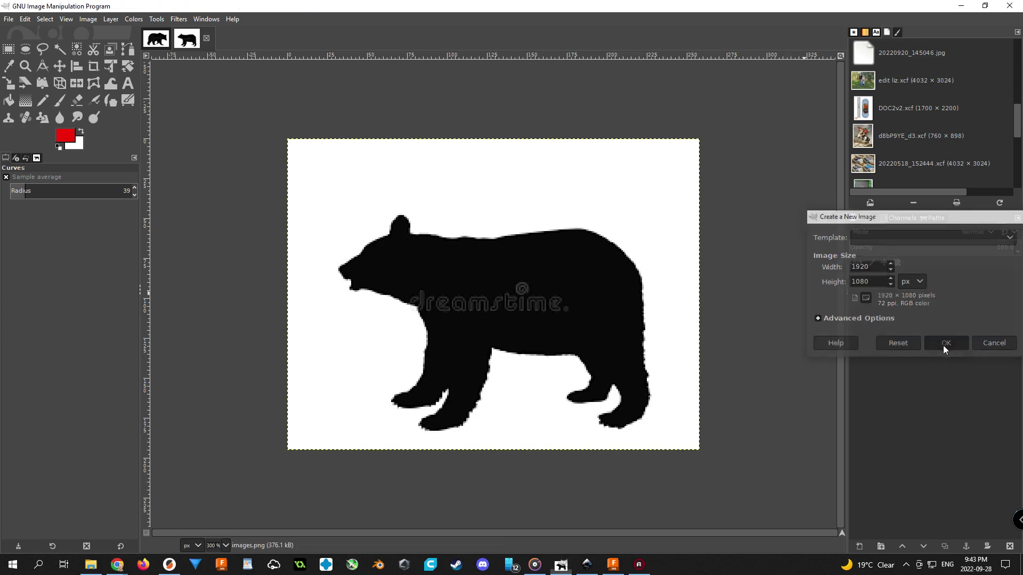
Copy the visible bear image and paste it into the blank image as a new layer.
click(186, 39)
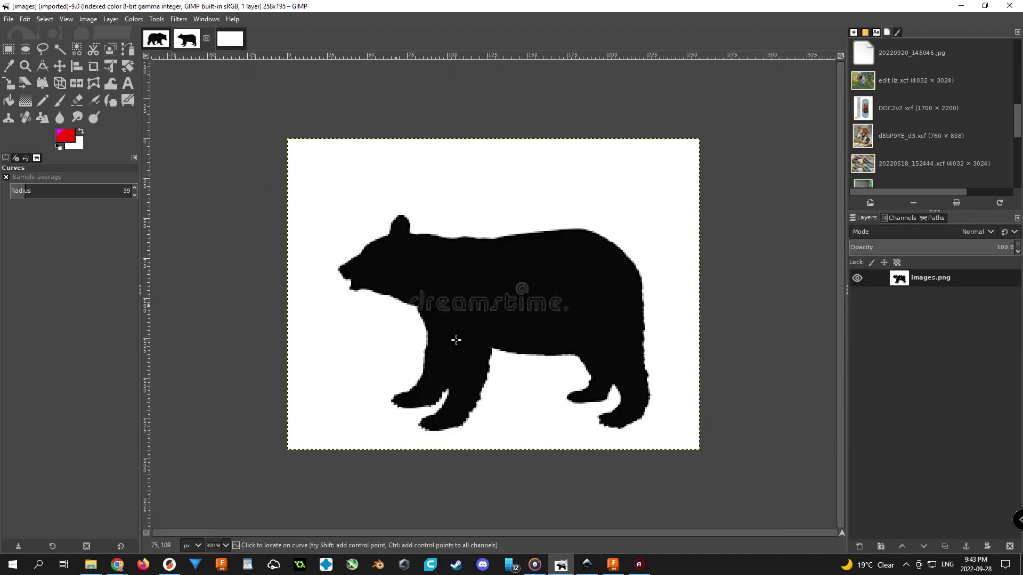
right_click(465, 284)
mouse_move(510, 313)
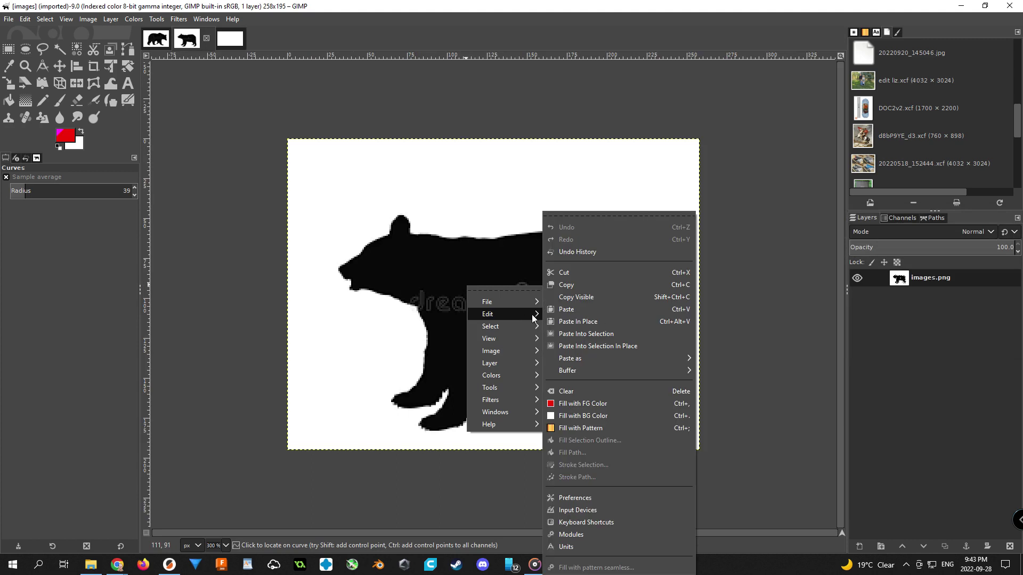
click(569, 298)
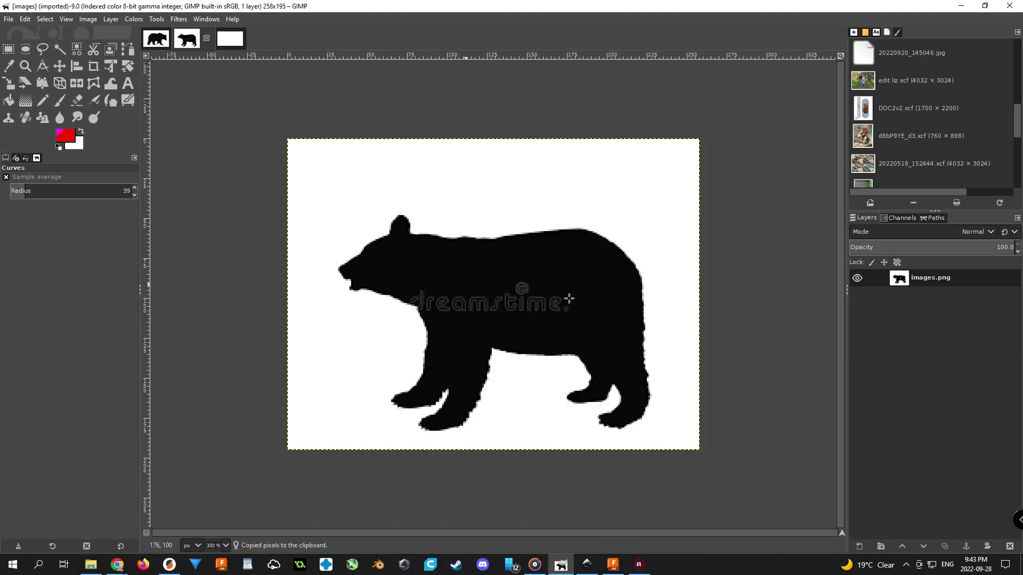
click(230, 38)
right_click(393, 256)
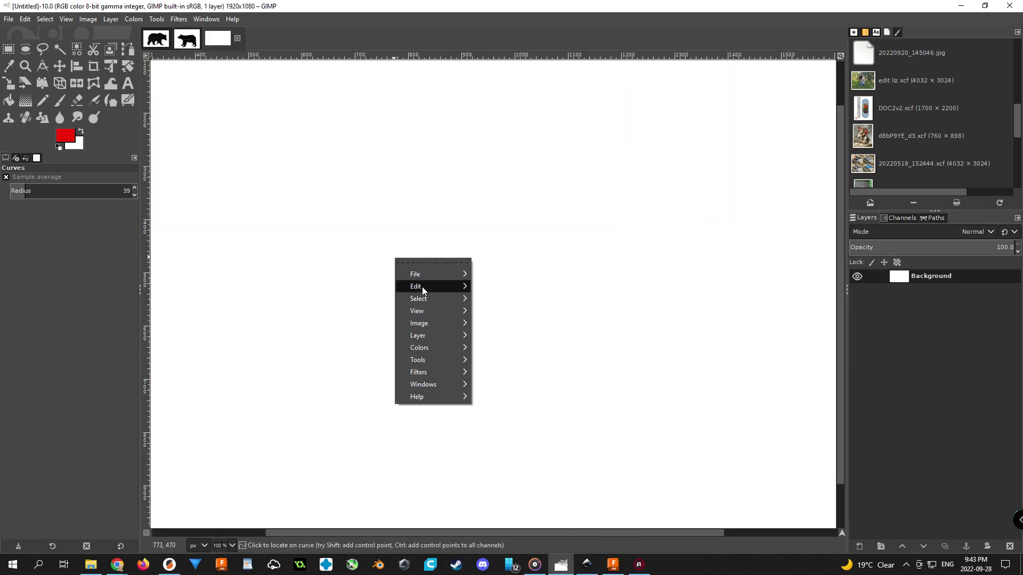
mouse_move(422, 287)
mouse_move(593, 362)
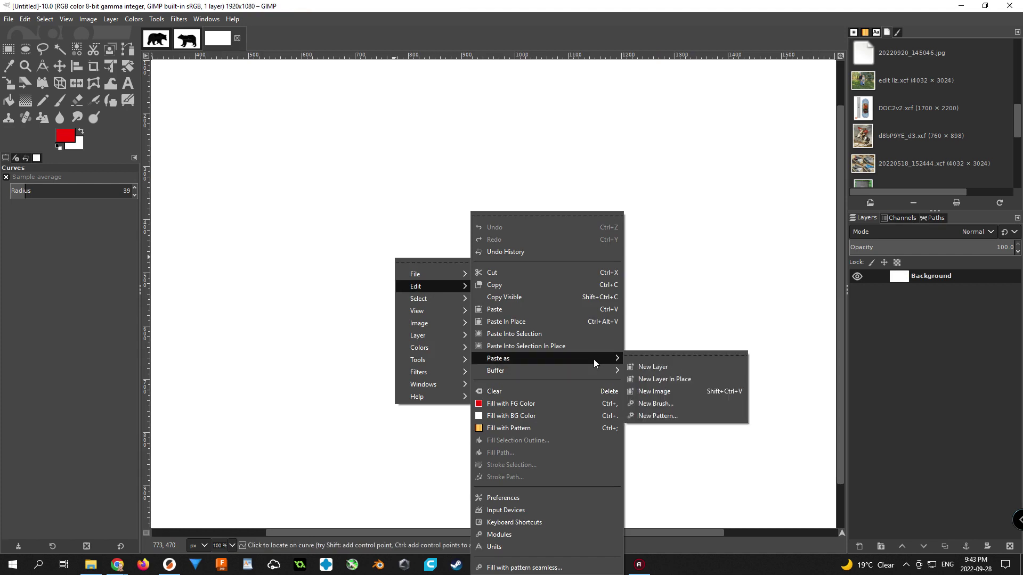
click(645, 366)
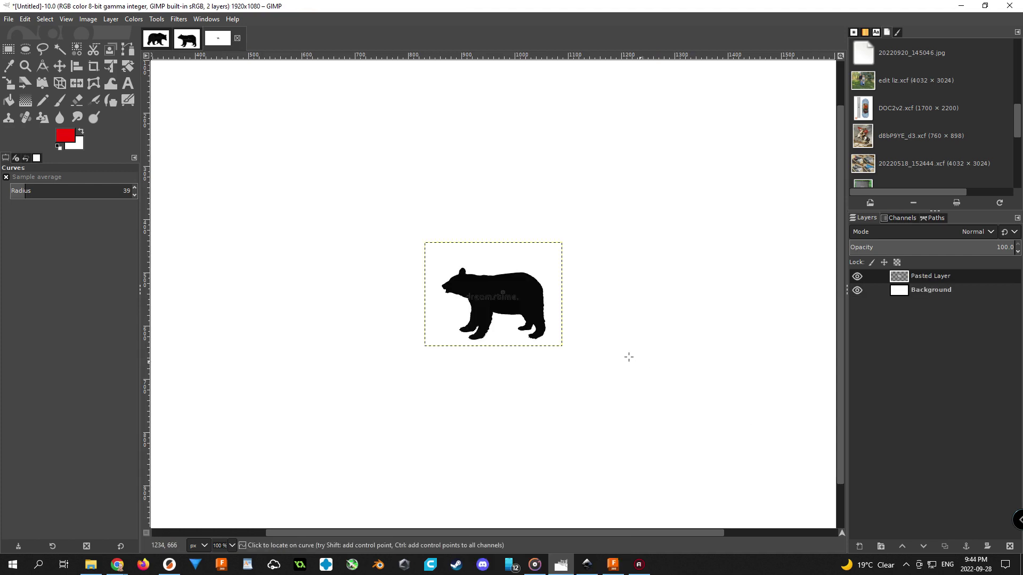
Scale the pasted bear layer up to 1385 × 1047 pixels and position it on the canvas.
click(9, 83)
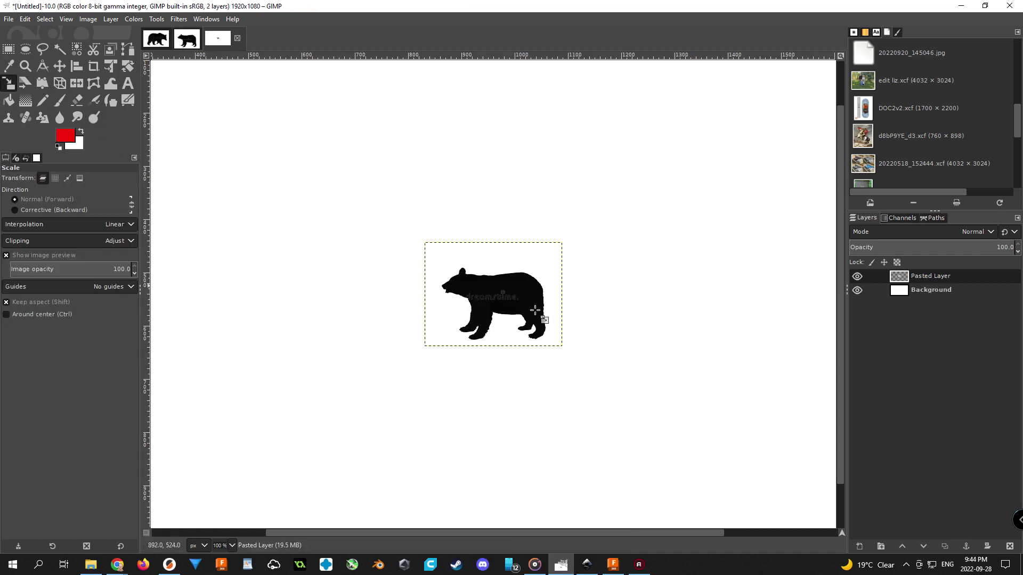
click(502, 303)
scroll(555, 336, down, 3)
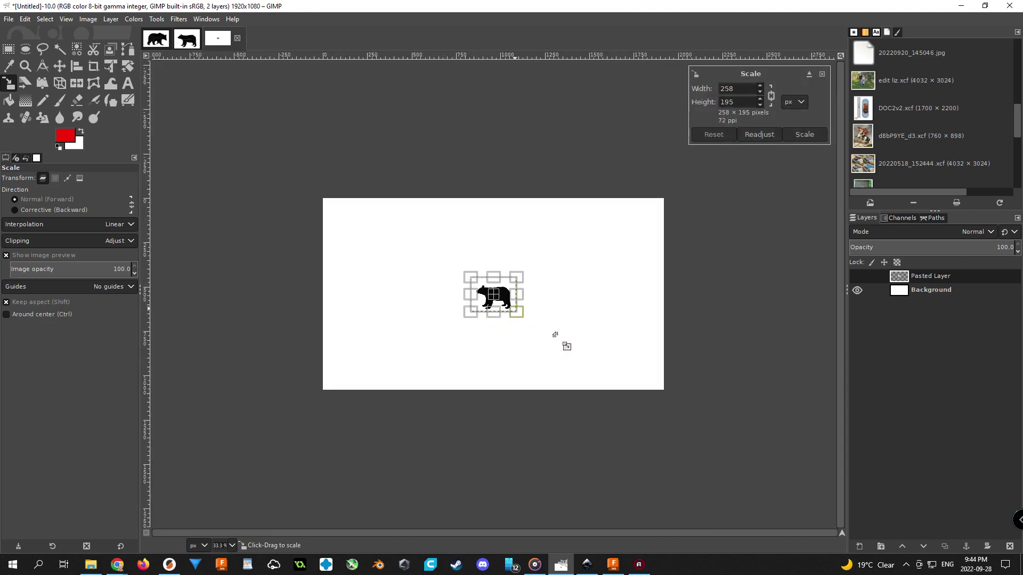
drag(513, 314, 725, 468)
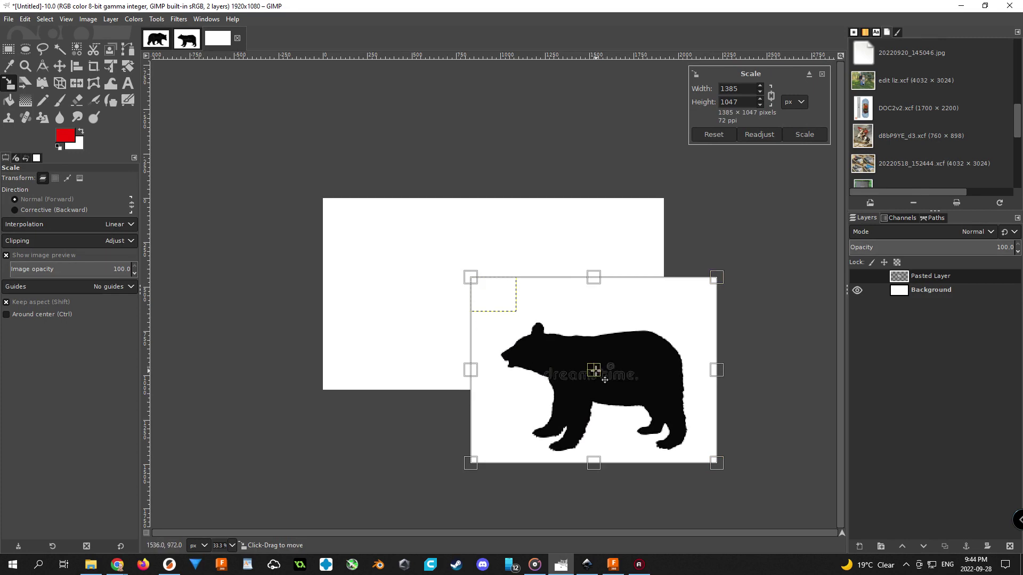
drag(590, 368, 563, 350)
drag(520, 319, 439, 254)
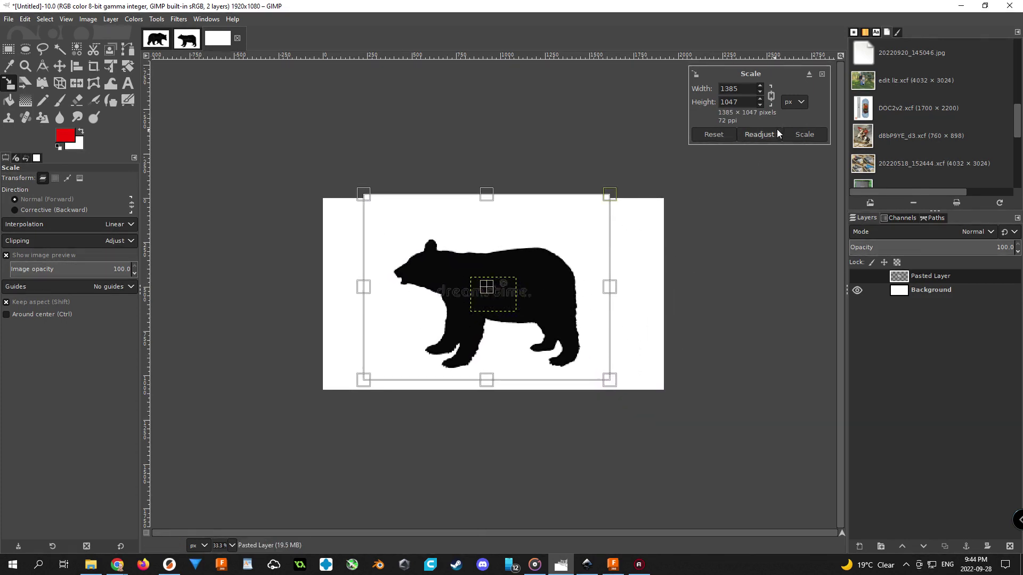
click(803, 136)
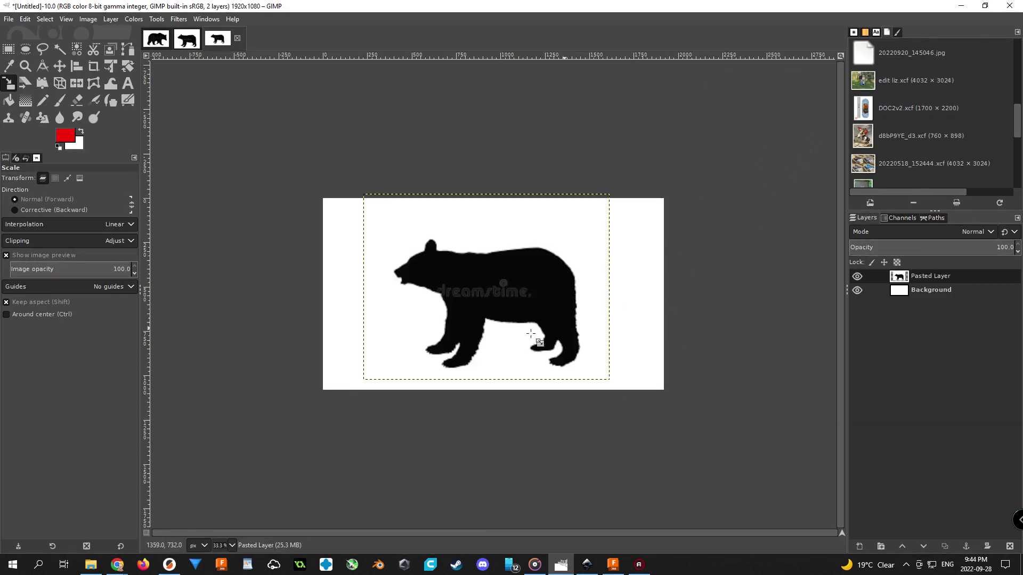
scroll(498, 335, up, 3)
scroll(496, 335, down, 2)
scroll(486, 338, up, 2)
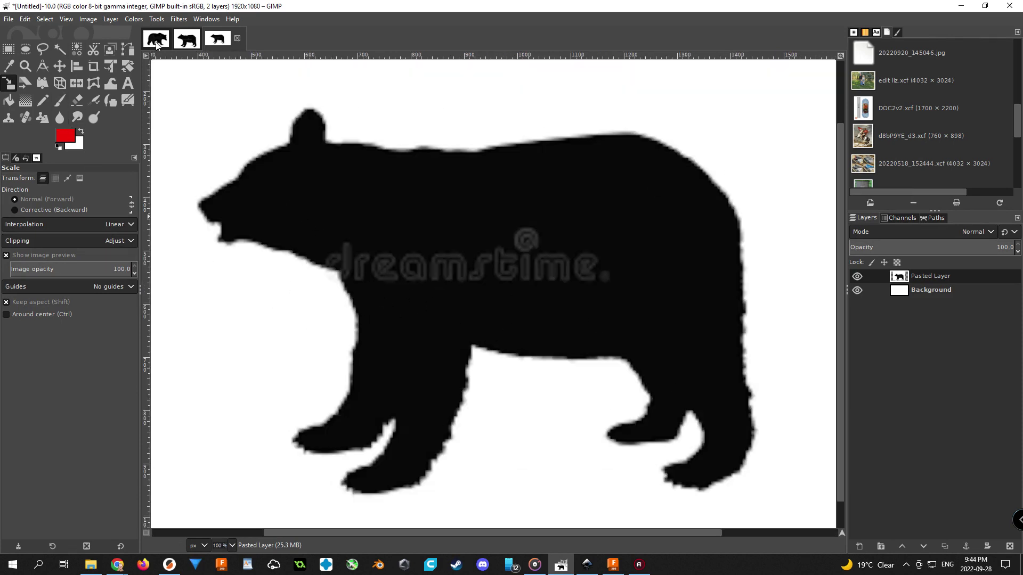
Apply Curves with black point near 124 and white point near 131 to remove the watermark.
click(133, 20)
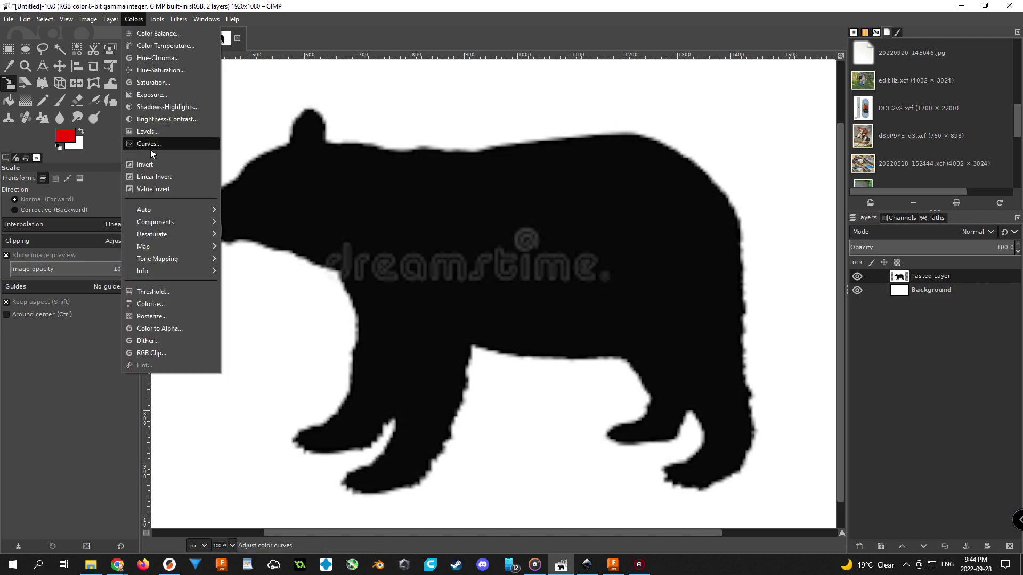
click(149, 144)
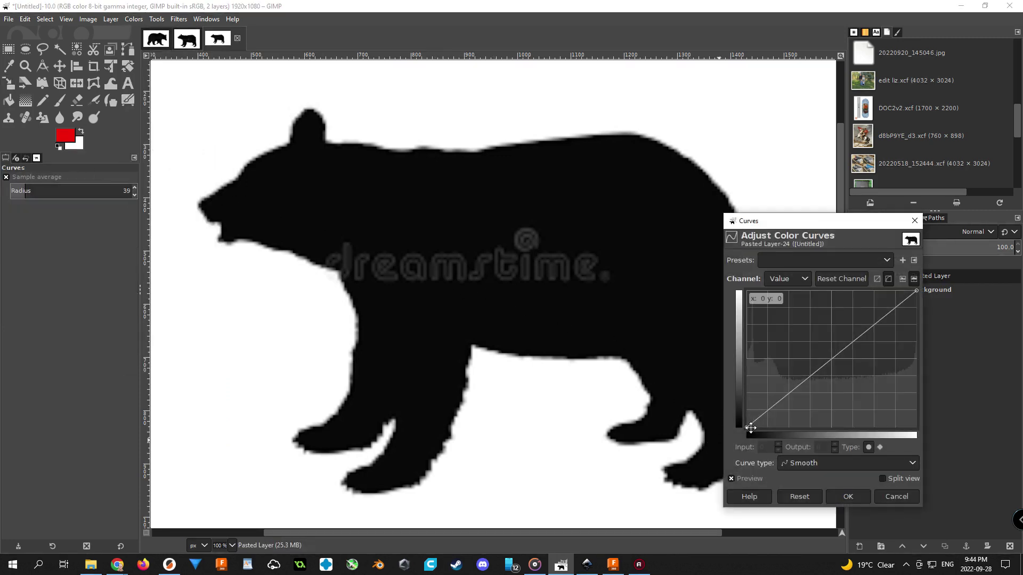
drag(747, 427, 829, 427)
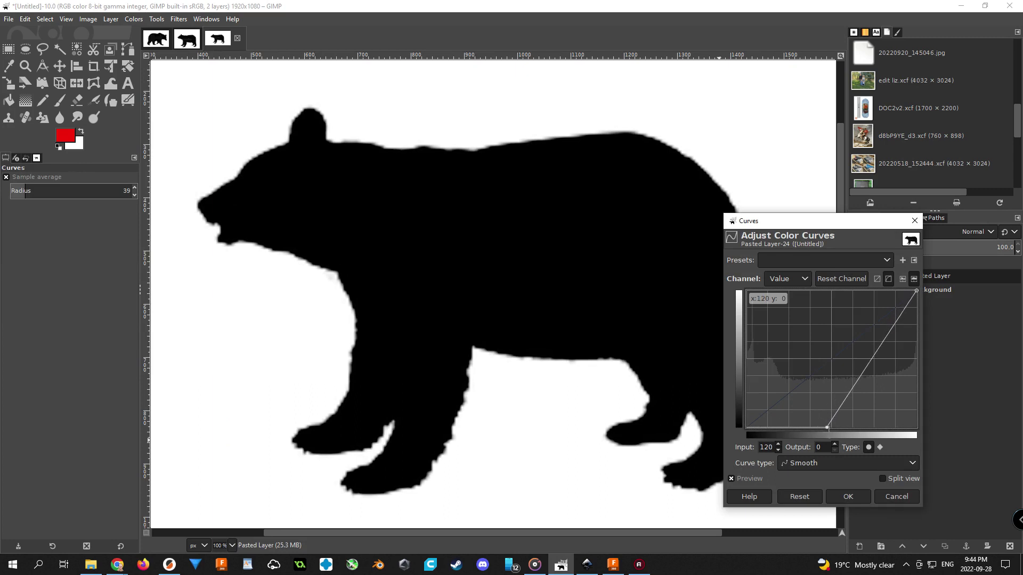
drag(916, 291, 835, 290)
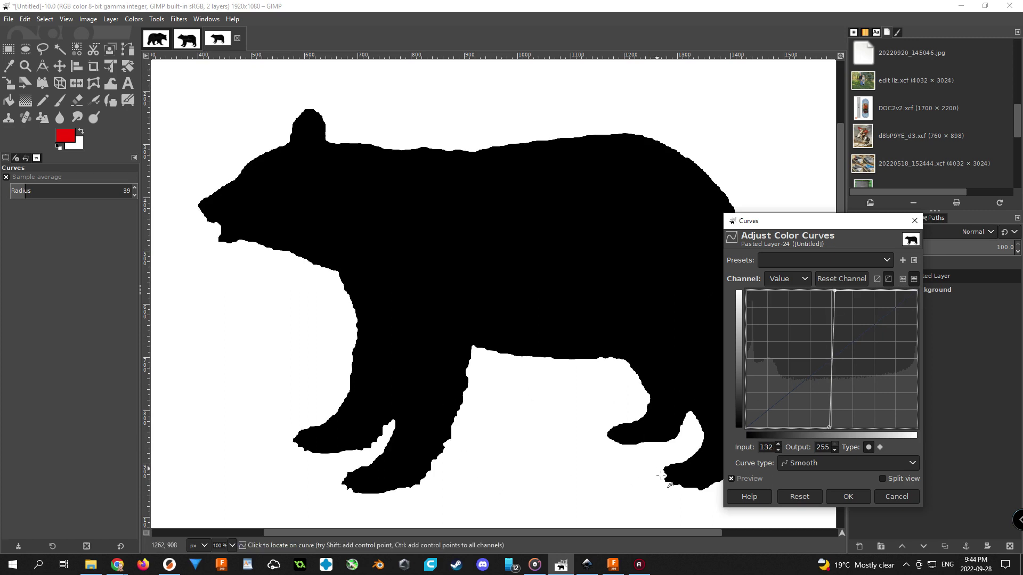
key(minus)
click(838, 497)
key(minus)
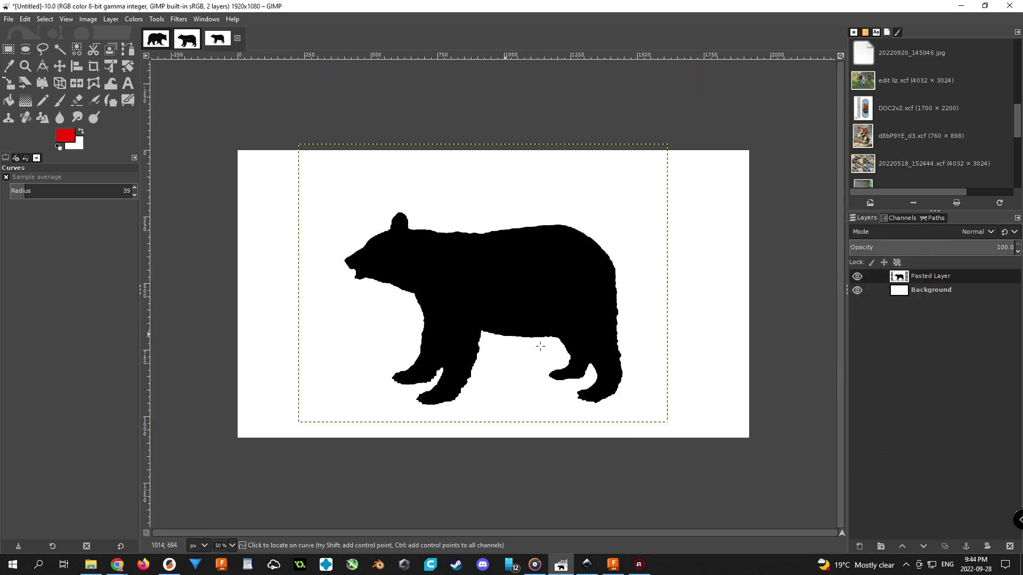
key(plus)
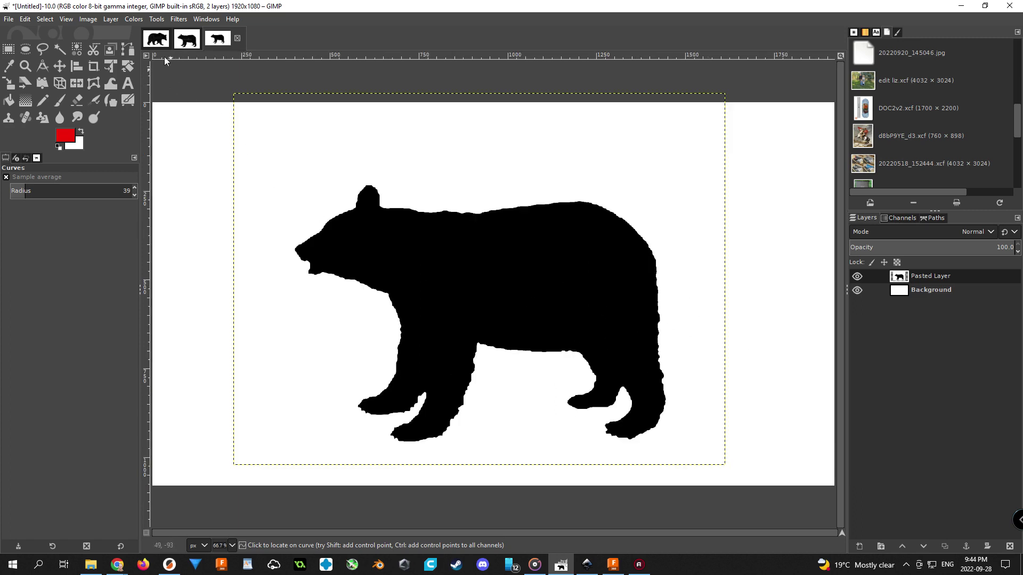
Start a Gaussian Blur on the bear with size 3.44.
click(156, 20)
mouse_move(178, 19)
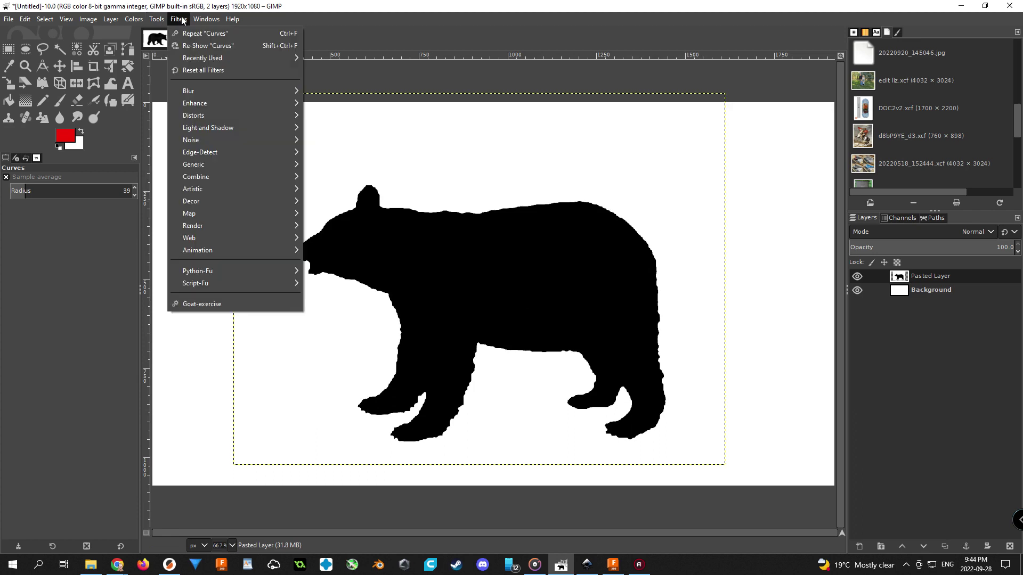
mouse_move(207, 92)
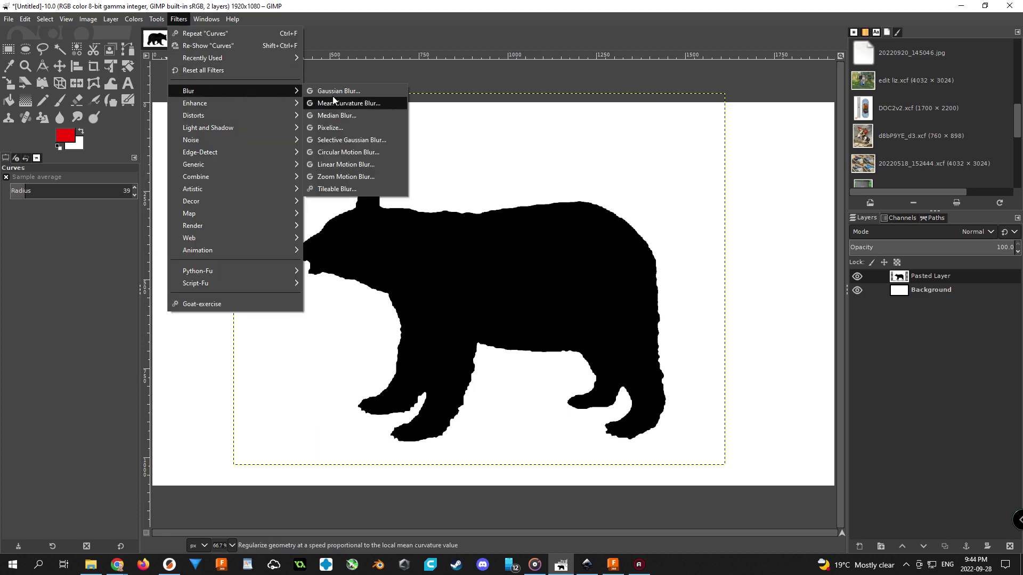
click(332, 92)
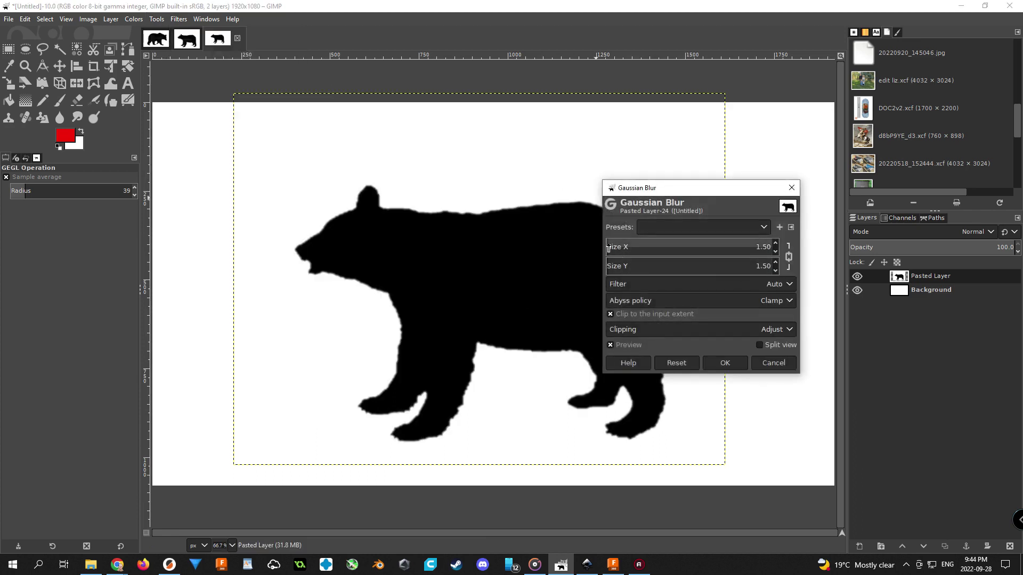
drag(608, 248, 611, 248)
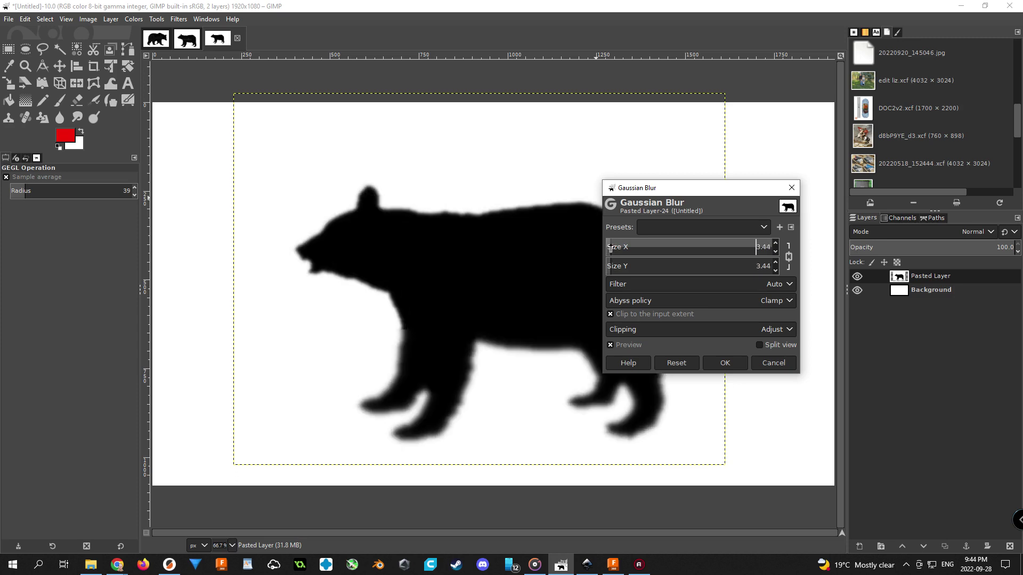
Compare blur sizes between 0.44 and 4.44, then apply the blur at 3.44.
click(775, 272)
click(775, 271)
click(775, 270)
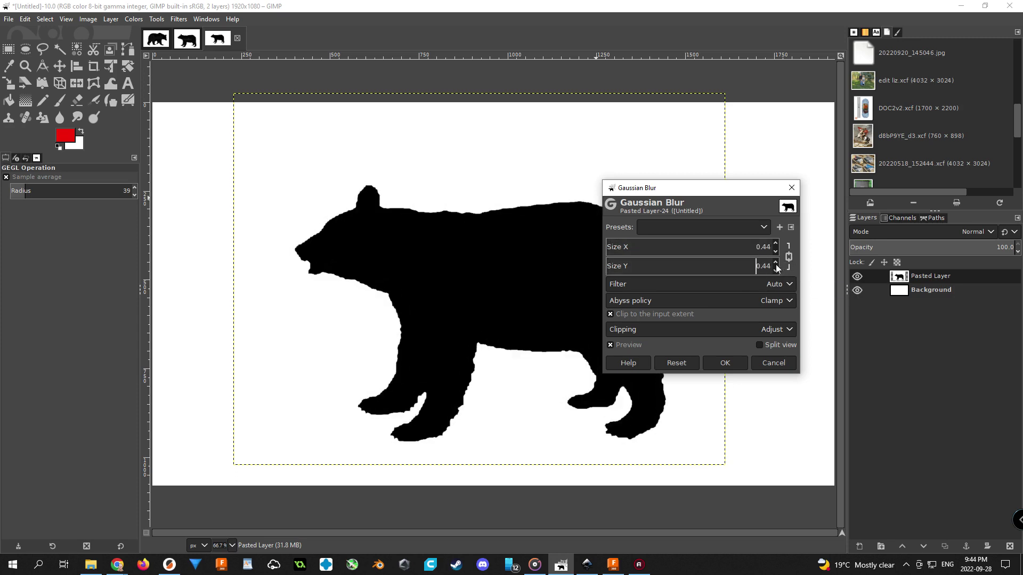
click(775, 263)
click(775, 263)
click(776, 263)
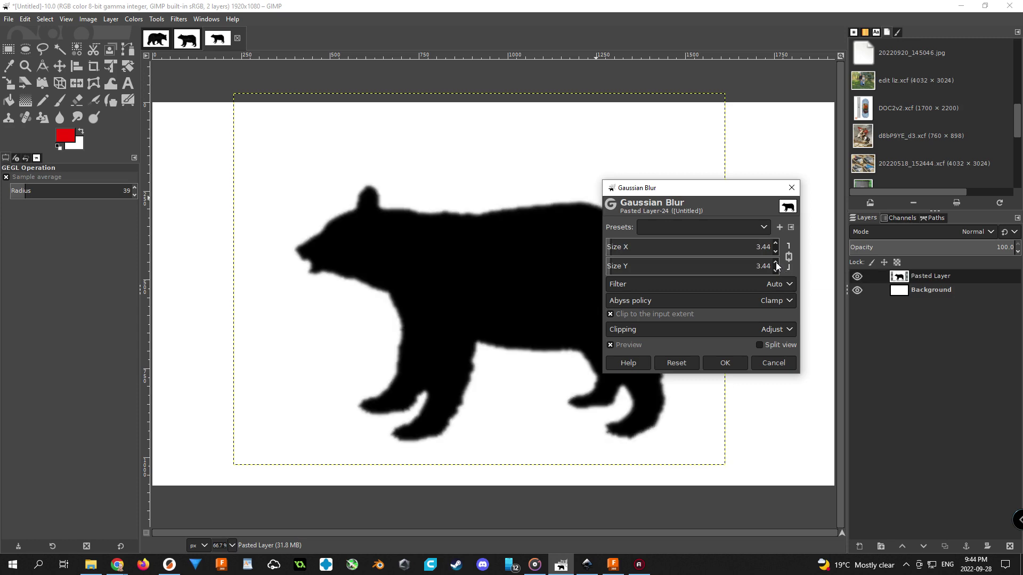
click(776, 263)
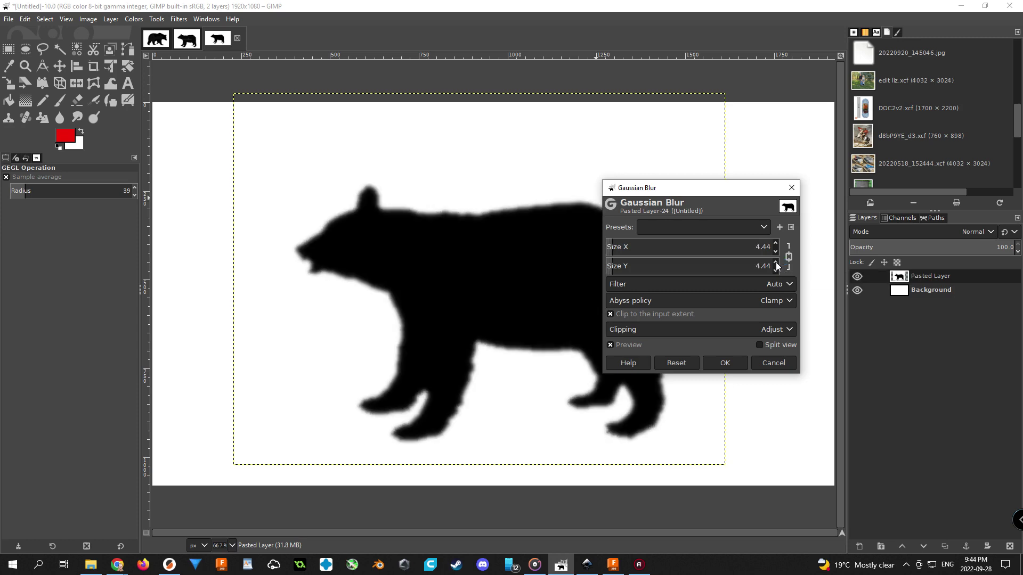
click(775, 270)
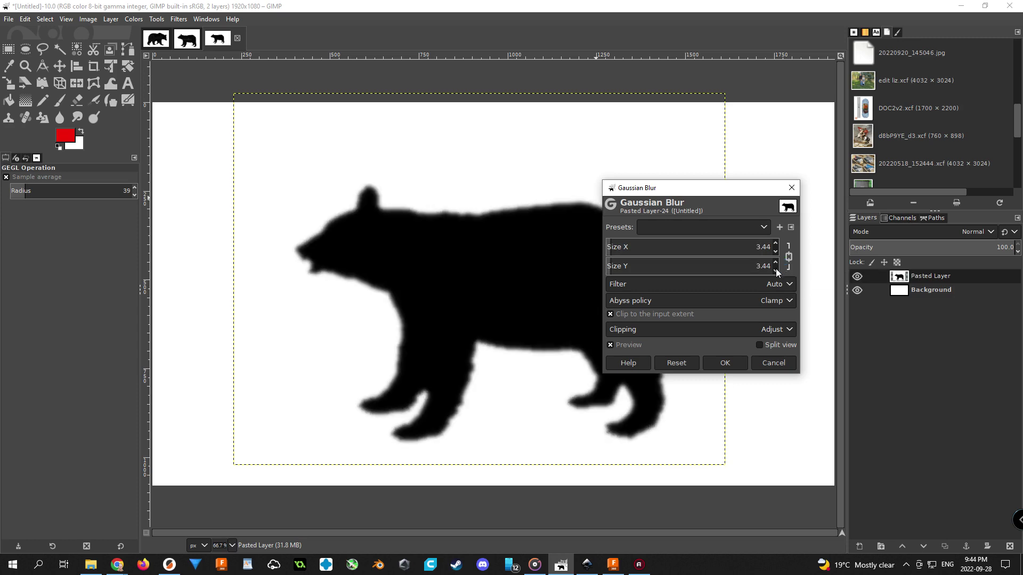
click(724, 362)
click(128, 19)
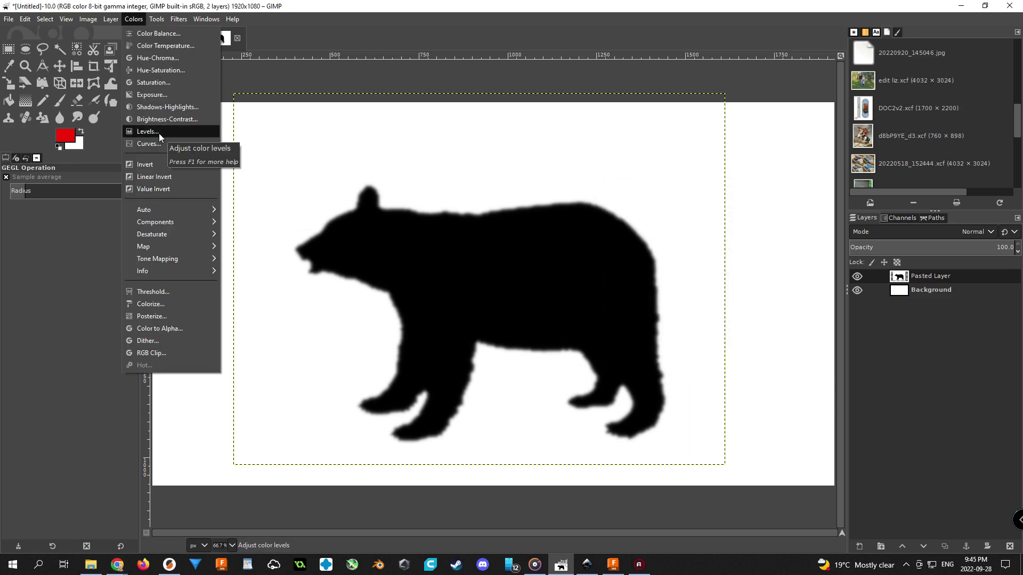
Apply Curves with black point moved right and white point at input 134, then inspect edges zoomed in.
click(149, 144)
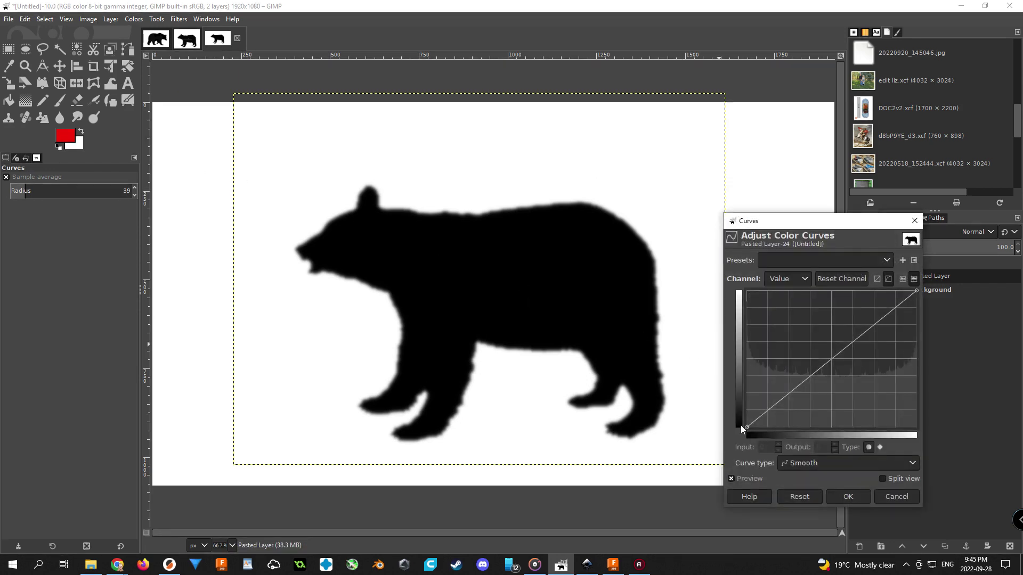
drag(745, 425, 828, 427)
drag(916, 291, 841, 290)
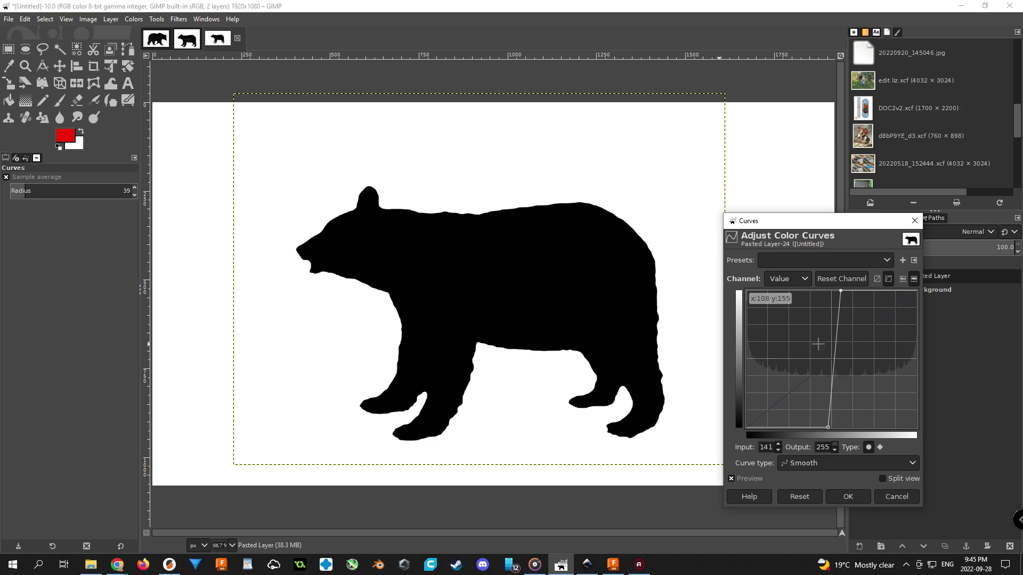
drag(840, 291, 836, 290)
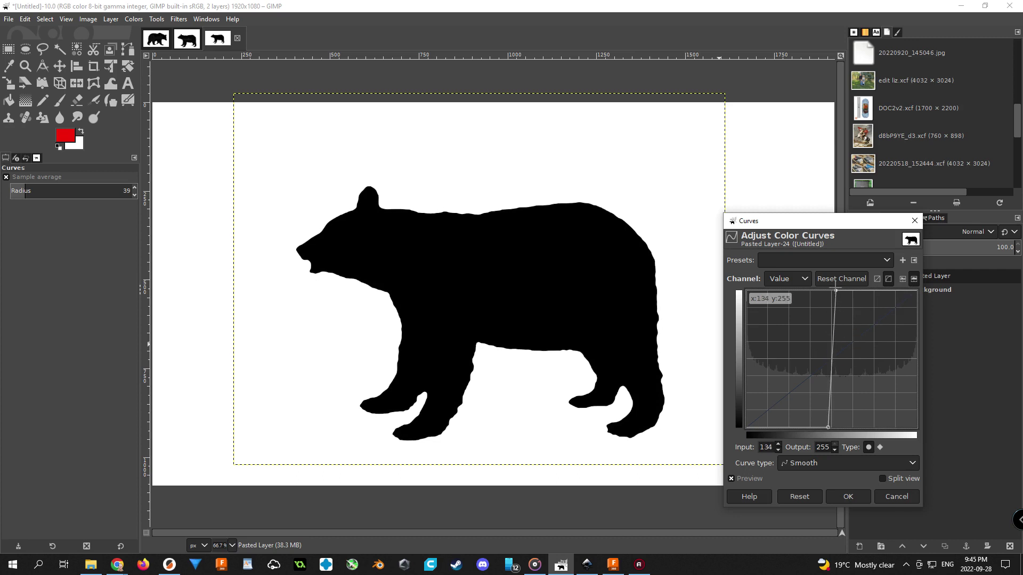
click(847, 496)
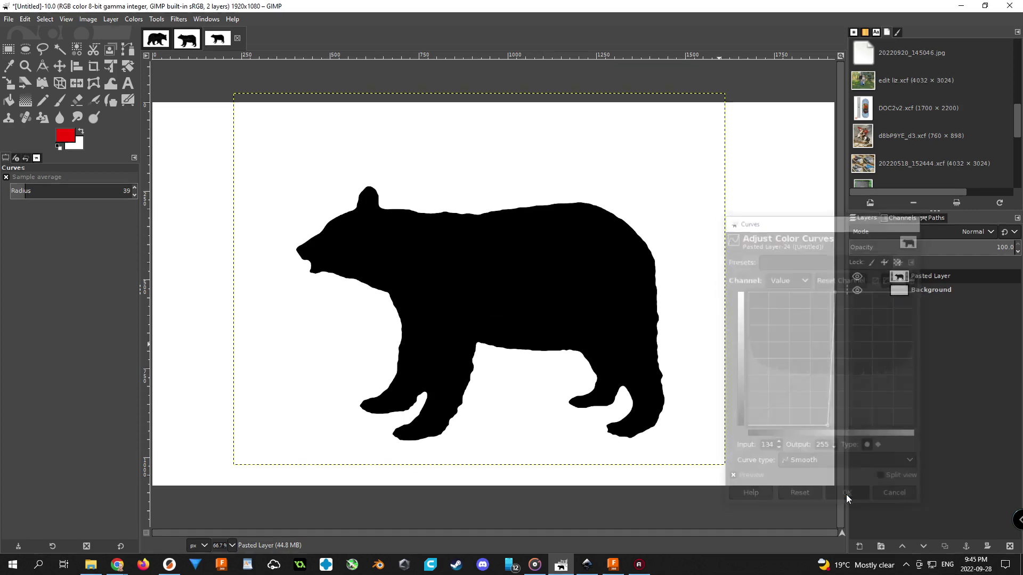
key(3)
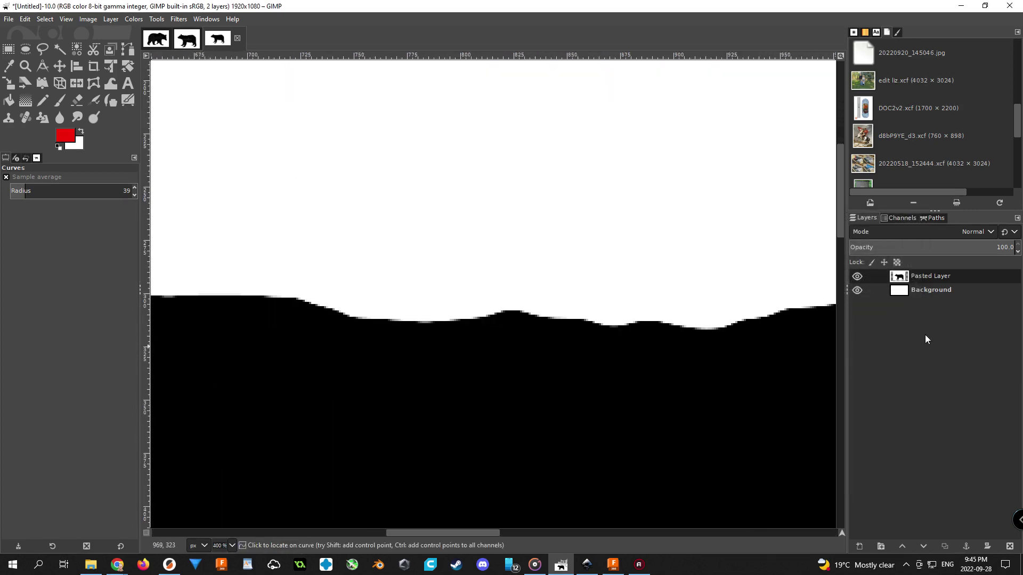
scroll(611, 323, down, 7)
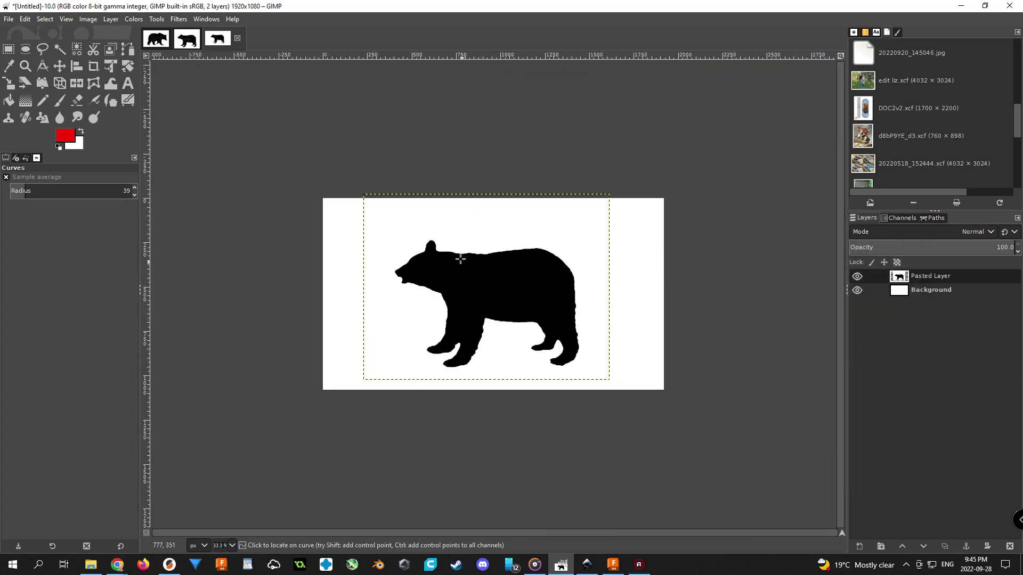
Export the image as PNG file Untitled.png to the Desktop with default PNG settings.
click(14, 19)
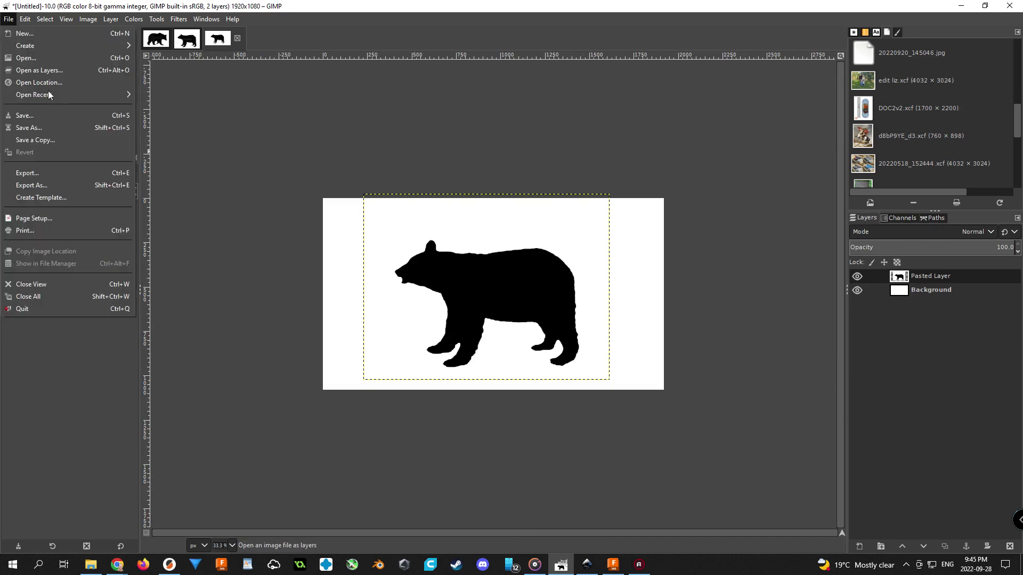
click(46, 187)
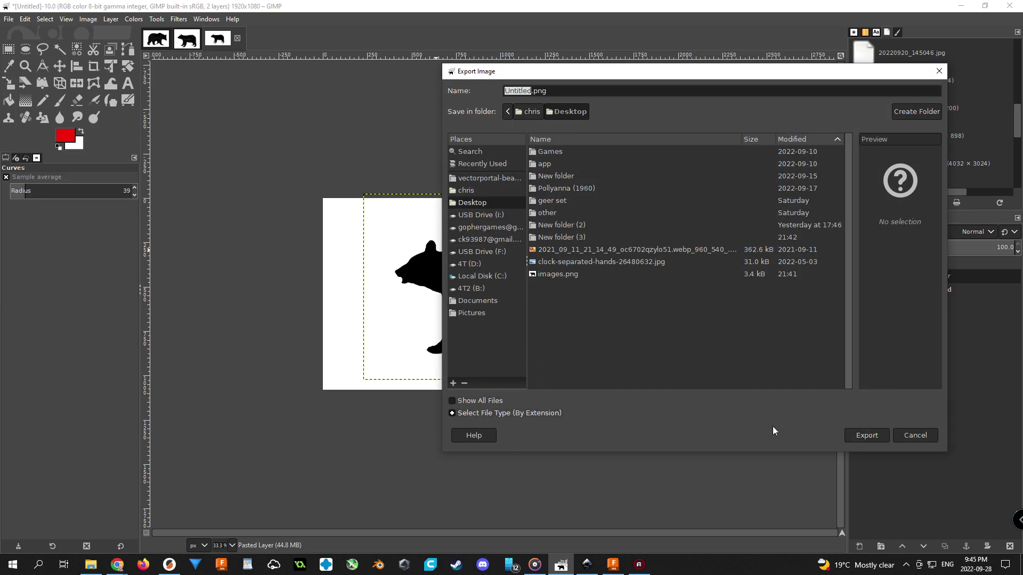
click(464, 412)
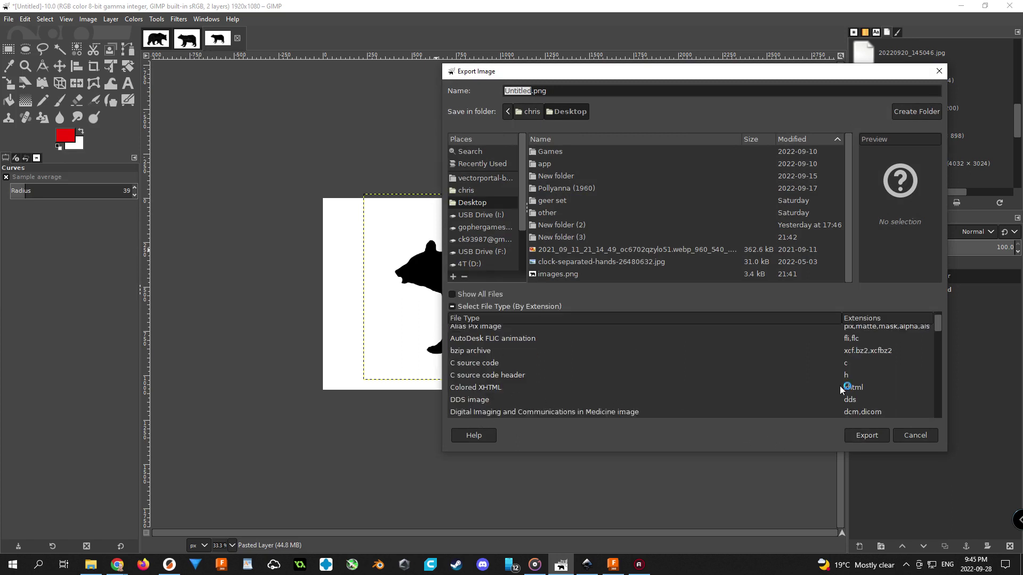
scroll(840, 387, down, 3)
scroll(864, 379, down, 7)
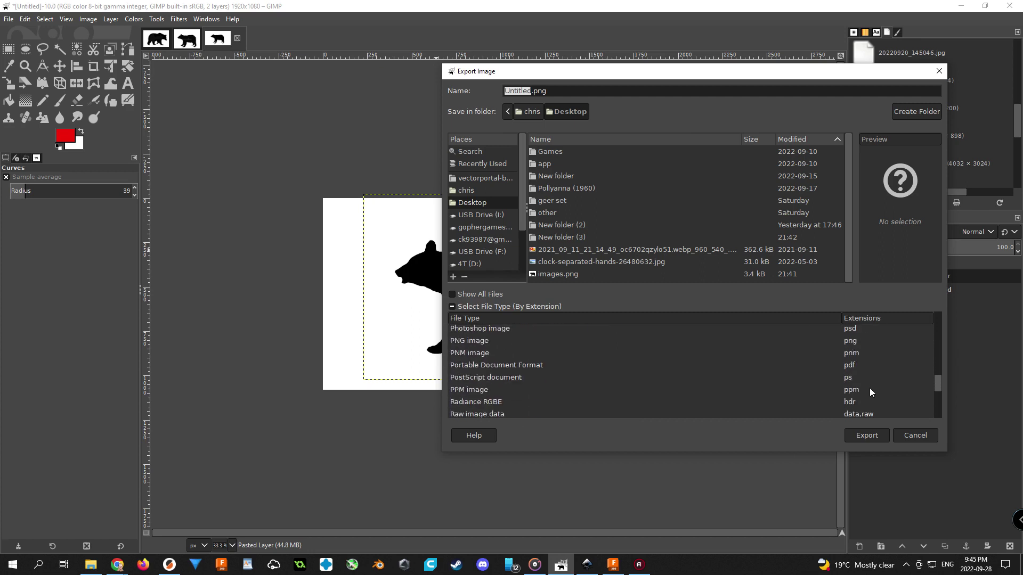
click(854, 344)
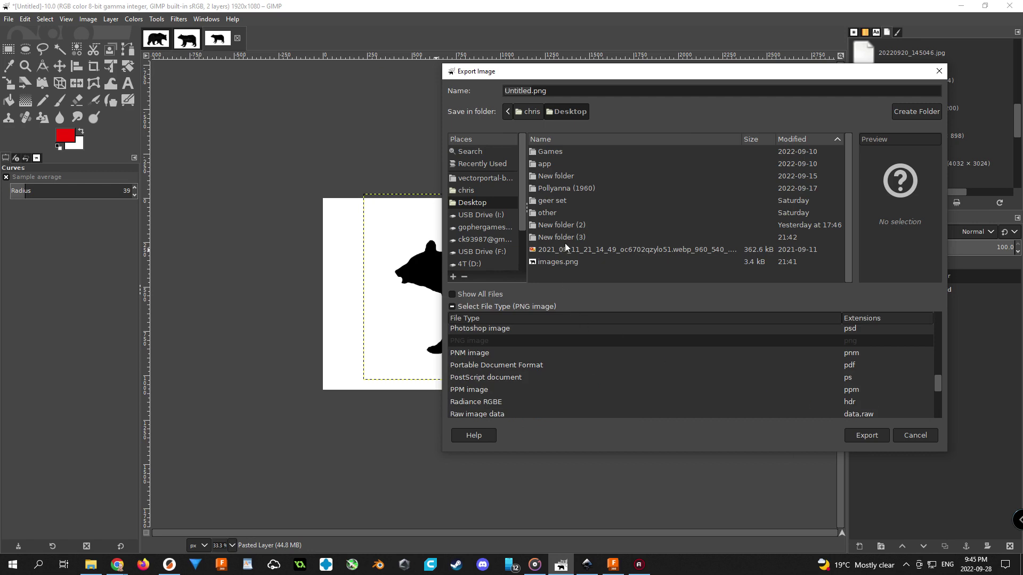
click(861, 435)
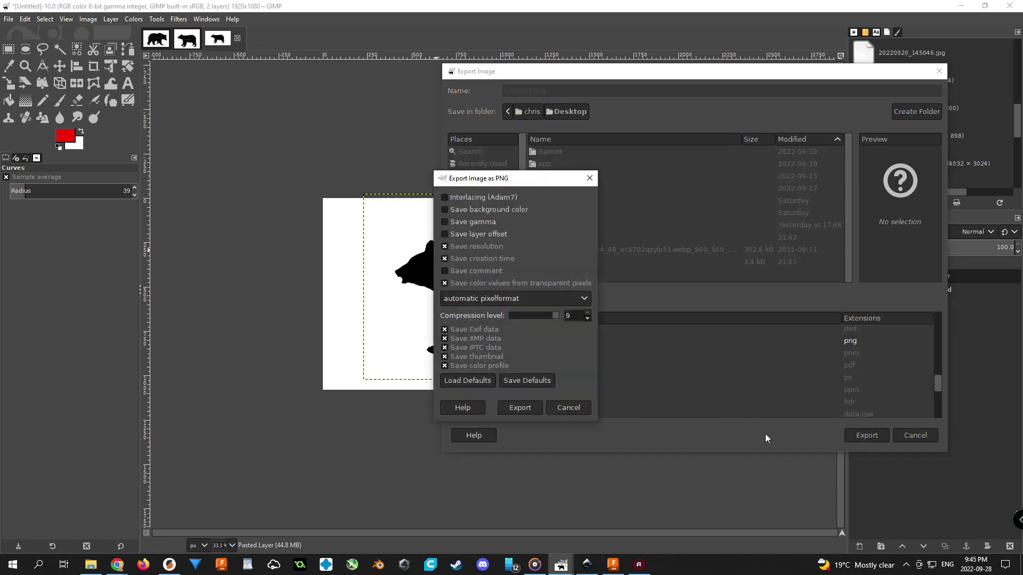
click(524, 409)
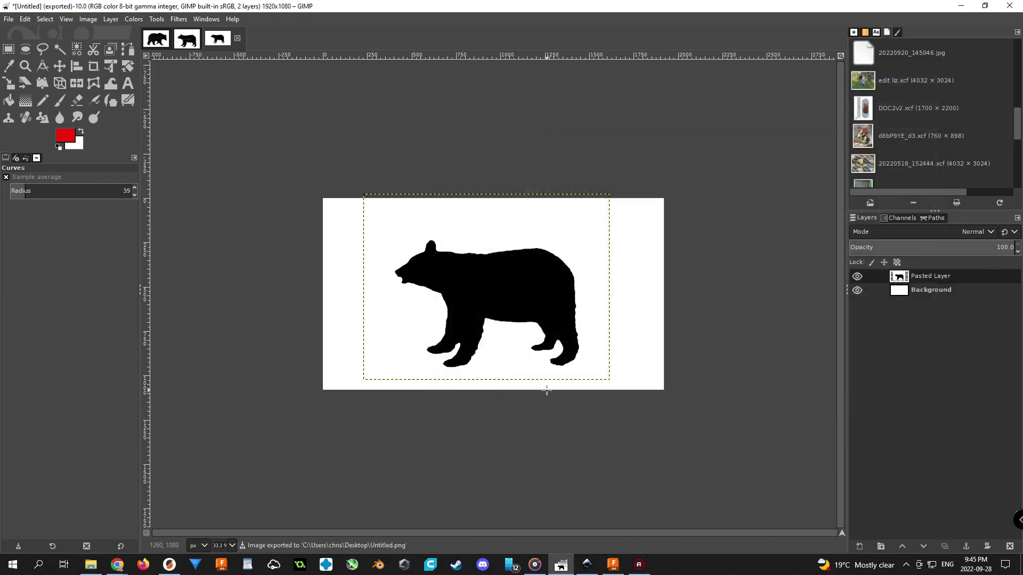
mouse_move(588, 564)
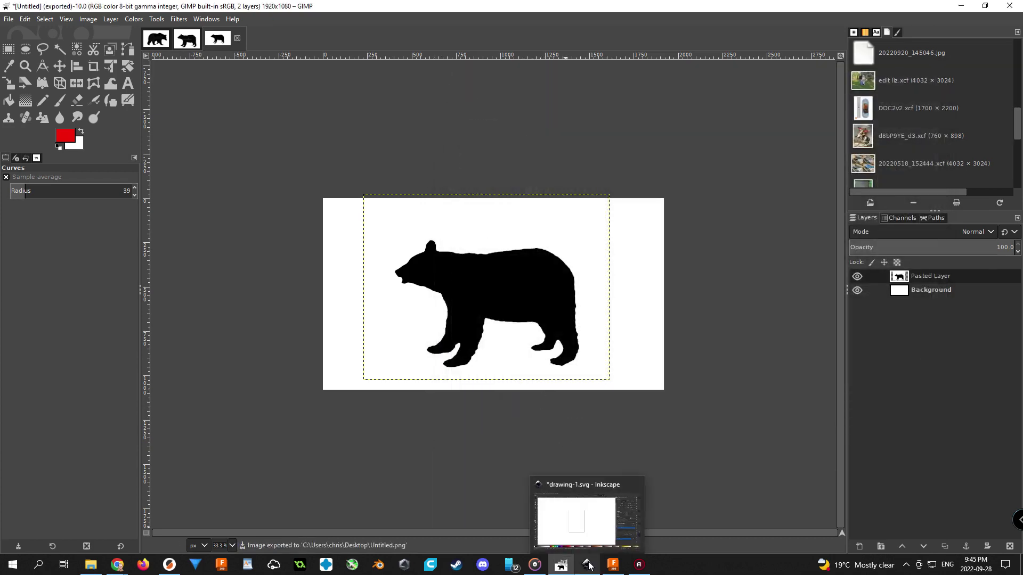
In Inkscape, import Untitled.png as an embedded bitmap with default import settings.
click(591, 566)
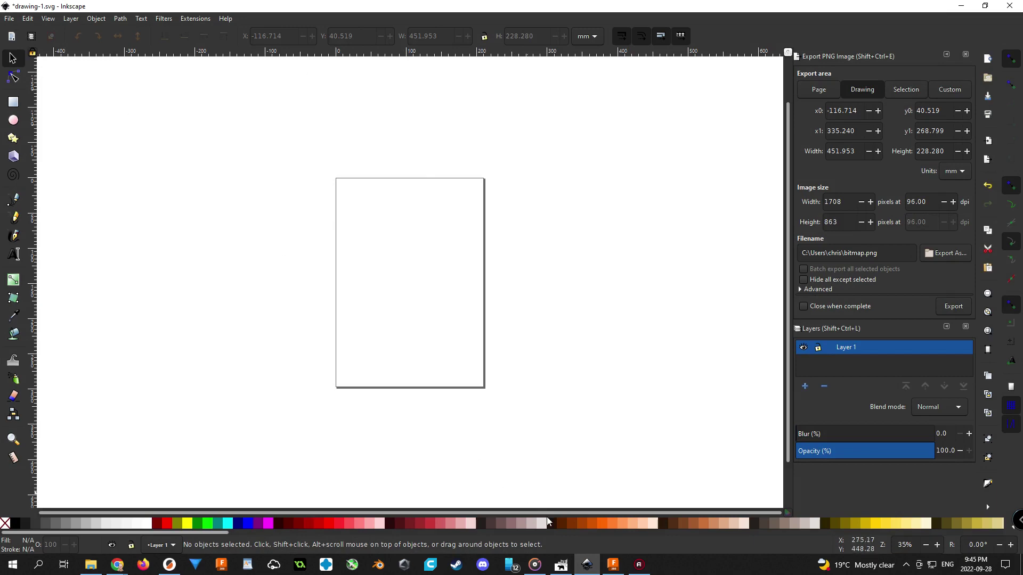
click(588, 565)
click(588, 566)
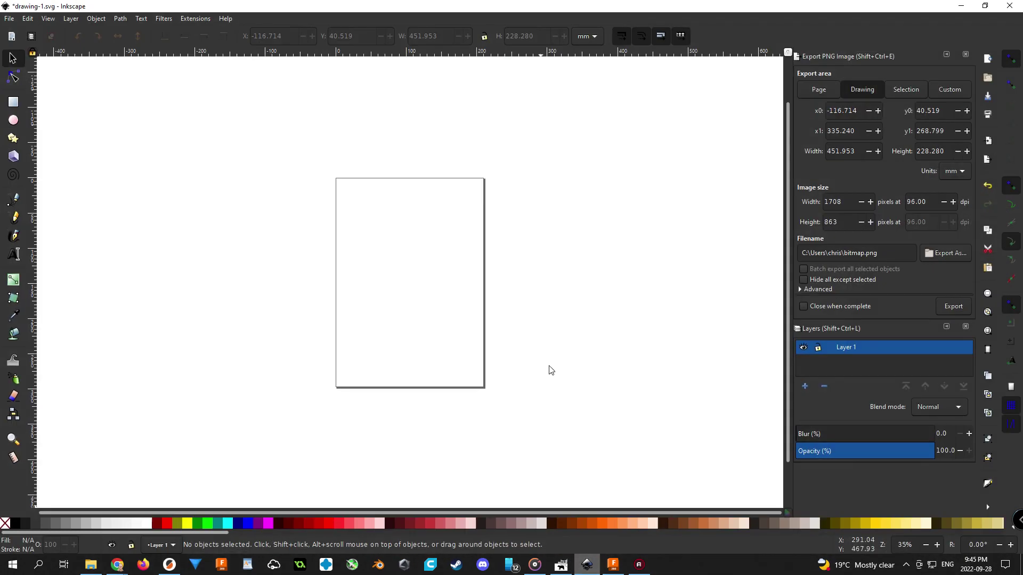
click(10, 19)
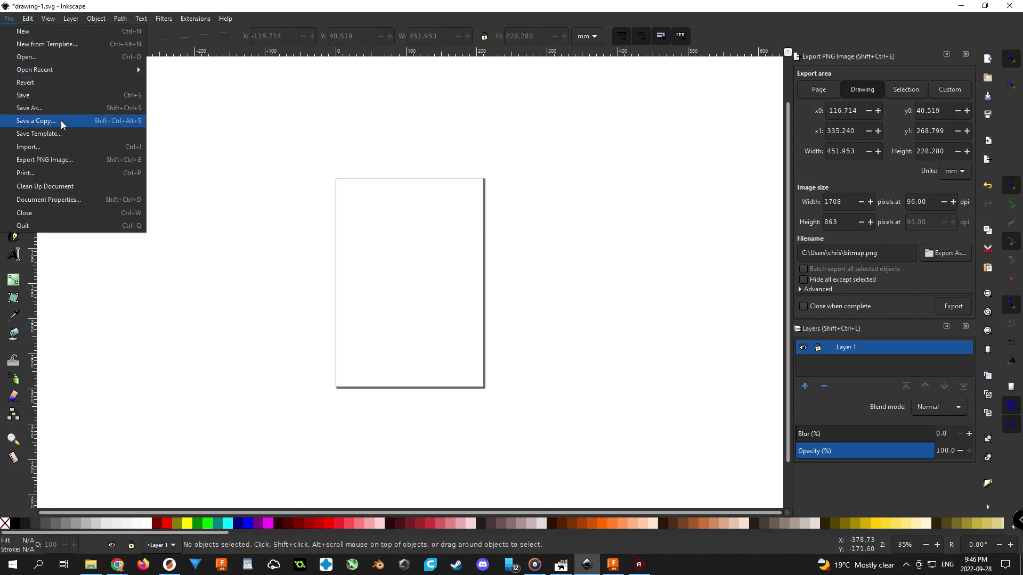
click(70, 147)
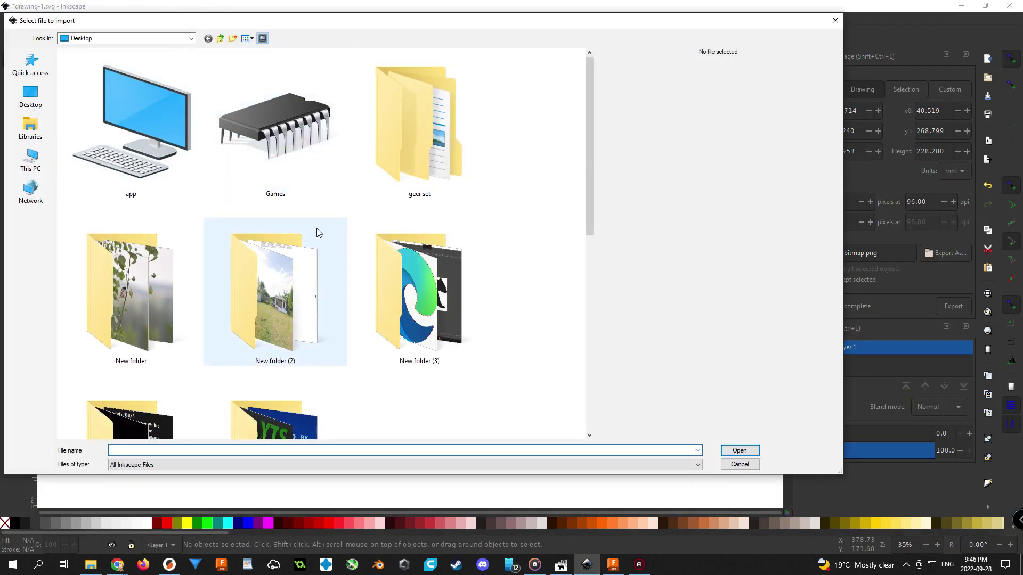
scroll(320, 240, down, 10)
click(310, 392)
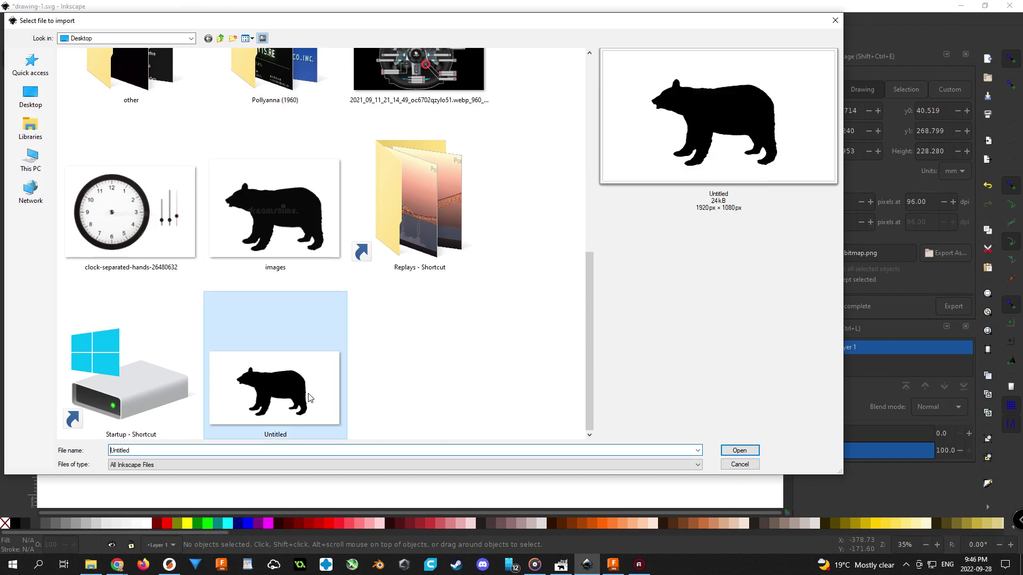
click(738, 451)
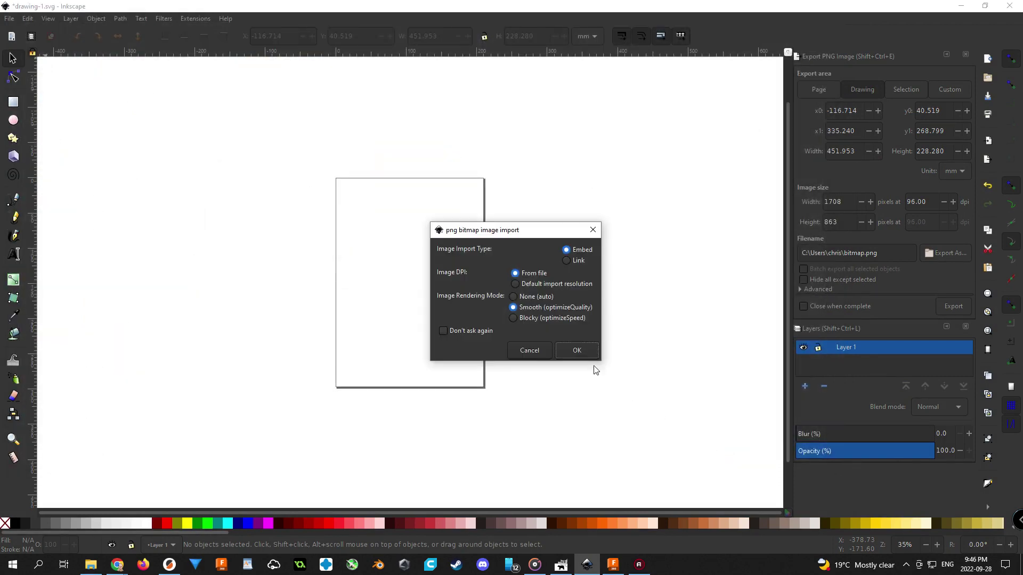
click(576, 350)
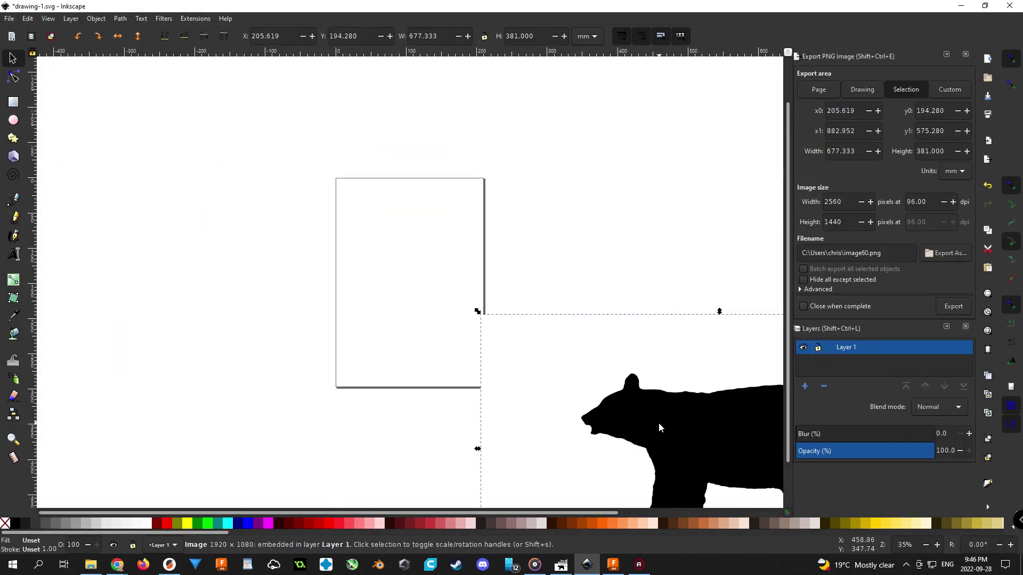
Trace the bear bitmap with a 0.380 brightness cutoff and move the traced path aside.
drag(513, 355, 372, 260)
click(121, 19)
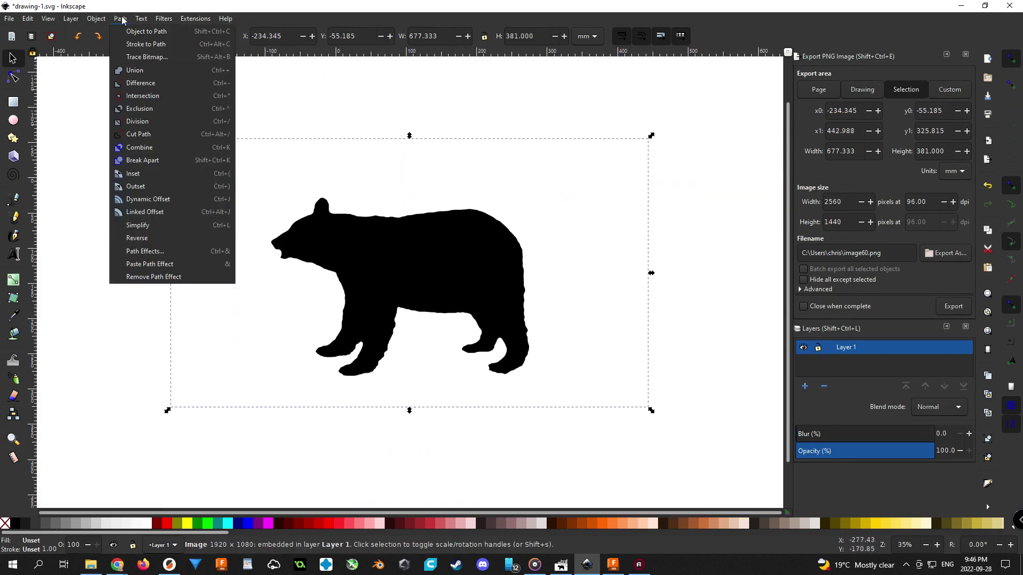
click(138, 56)
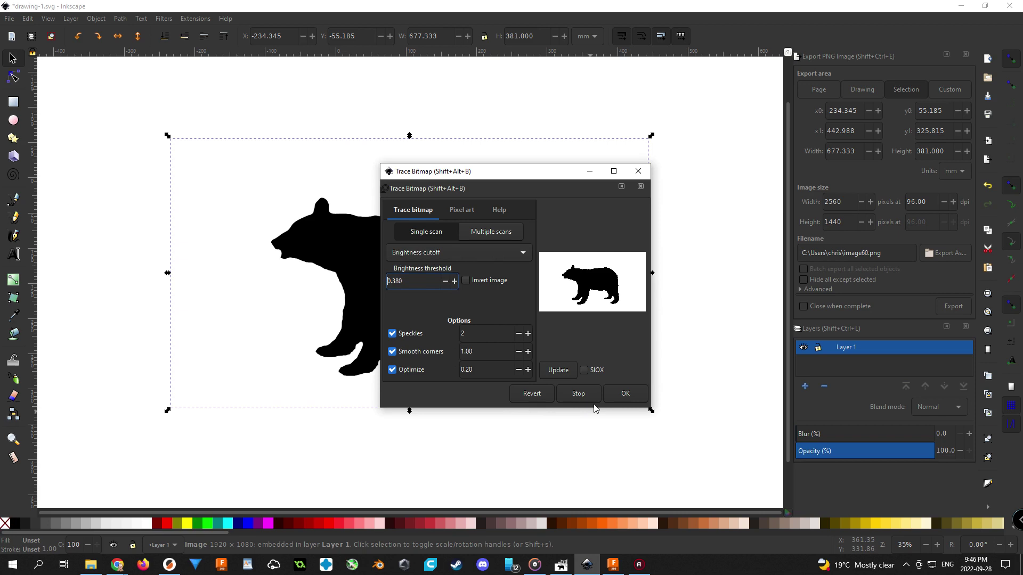
click(552, 372)
click(627, 395)
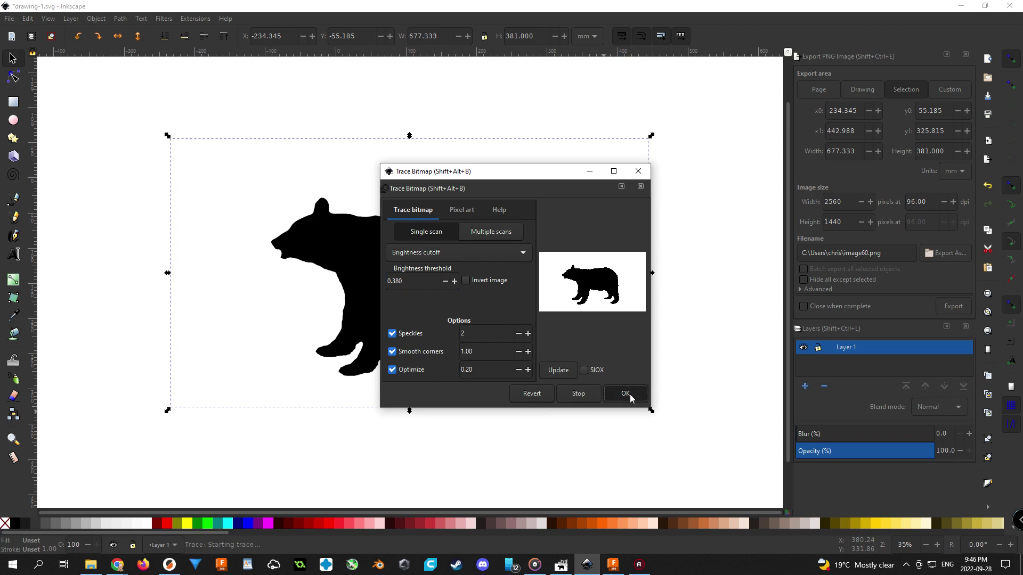
click(639, 170)
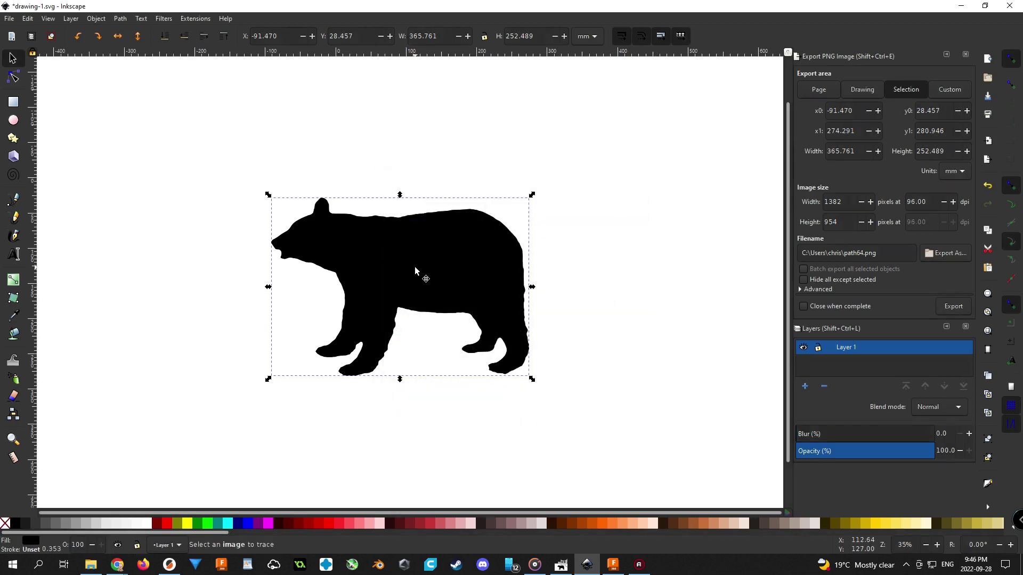
drag(443, 266, 465, 261)
Delete the original bear bitmap and move the traced bear path back over the page.
drag(639, 215, 640, 214)
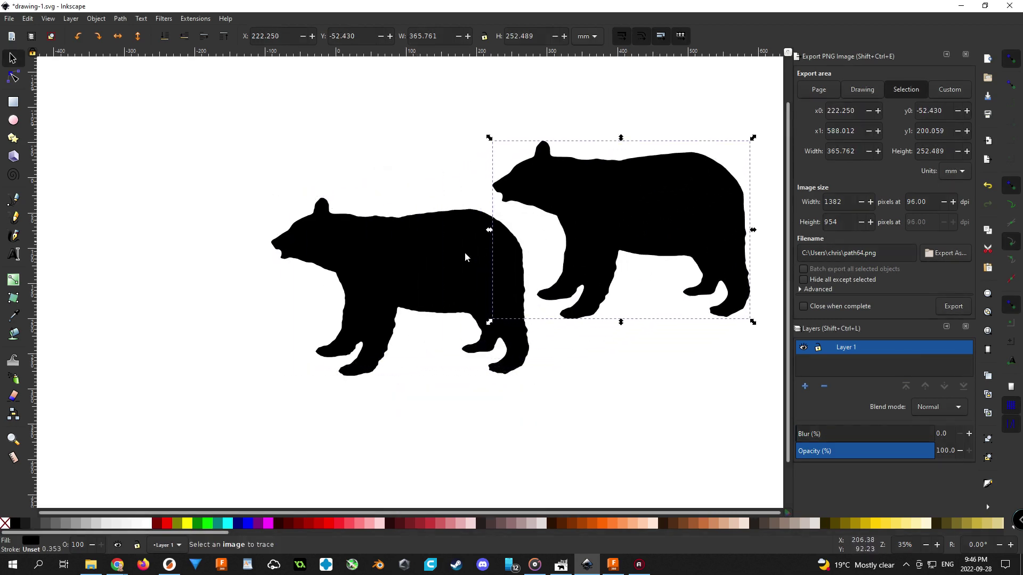
click(447, 262)
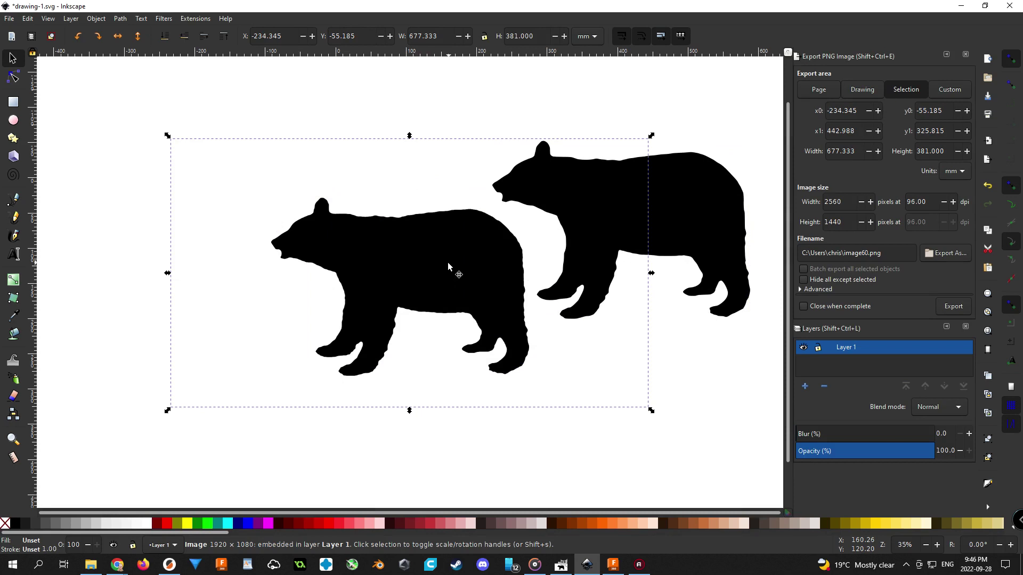
key(Delete)
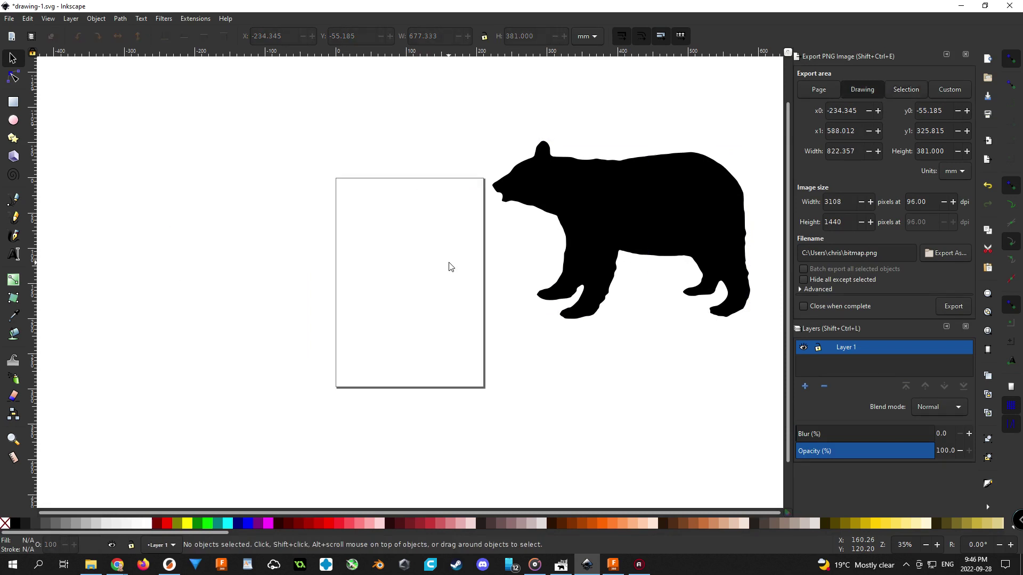
mouse_move(583, 209)
mouse_down()
mouse_move(493, 243)
mouse_move(425, 248)
mouse_up()
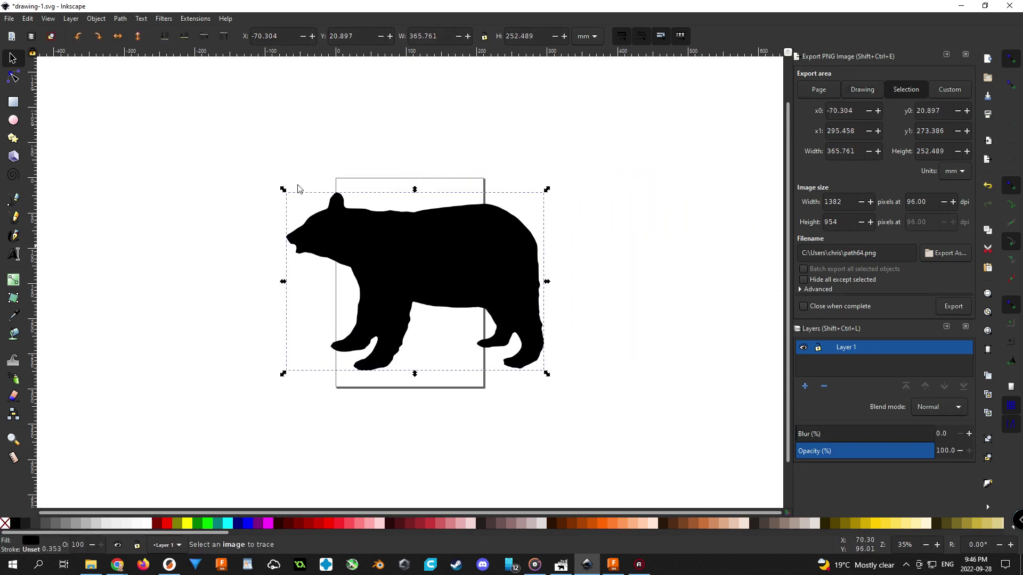
Save the drawing as drawing-1.svg on the Desktop and bring Fusion 360 forward.
click(8, 19)
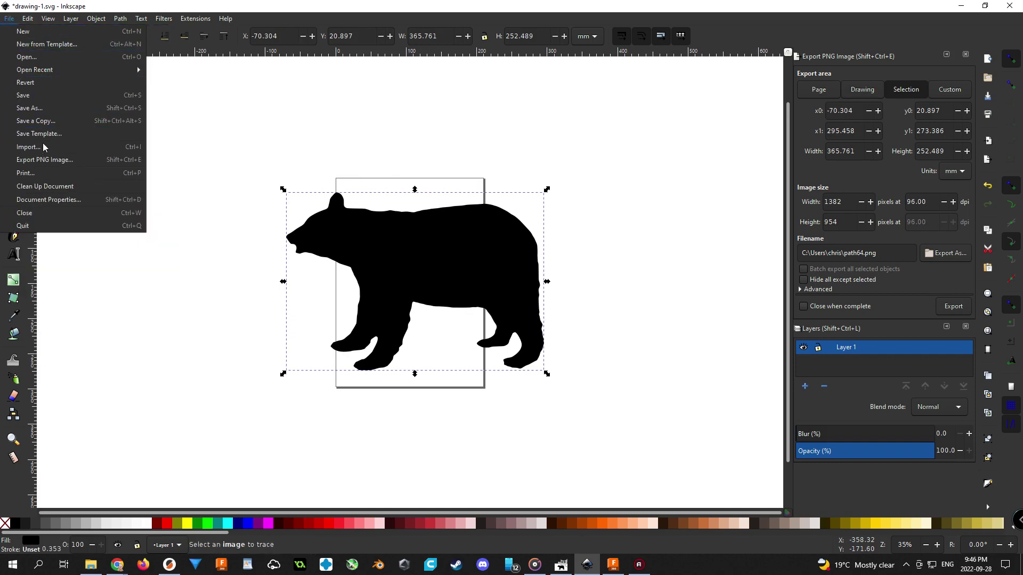
click(44, 108)
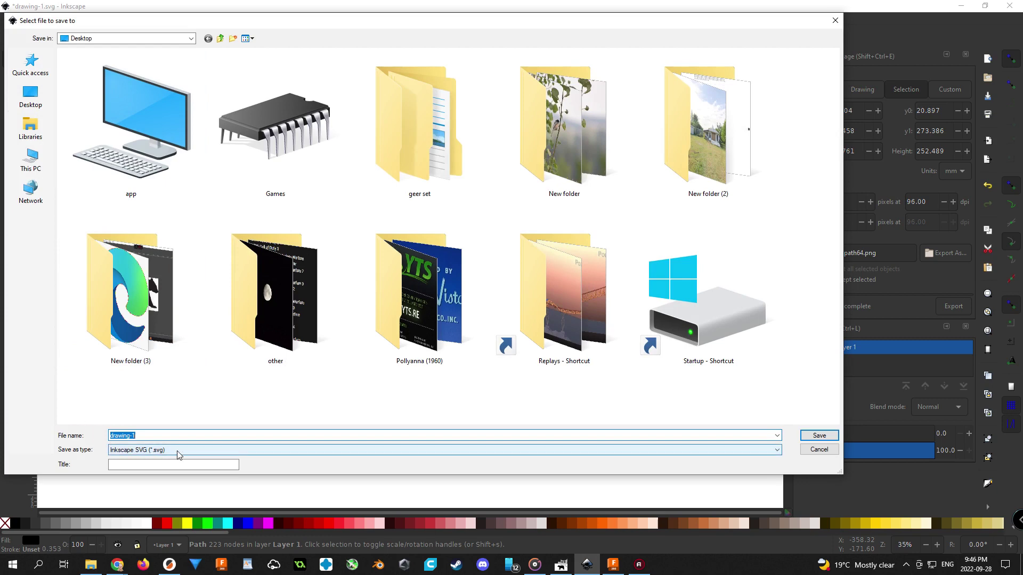
click(819, 437)
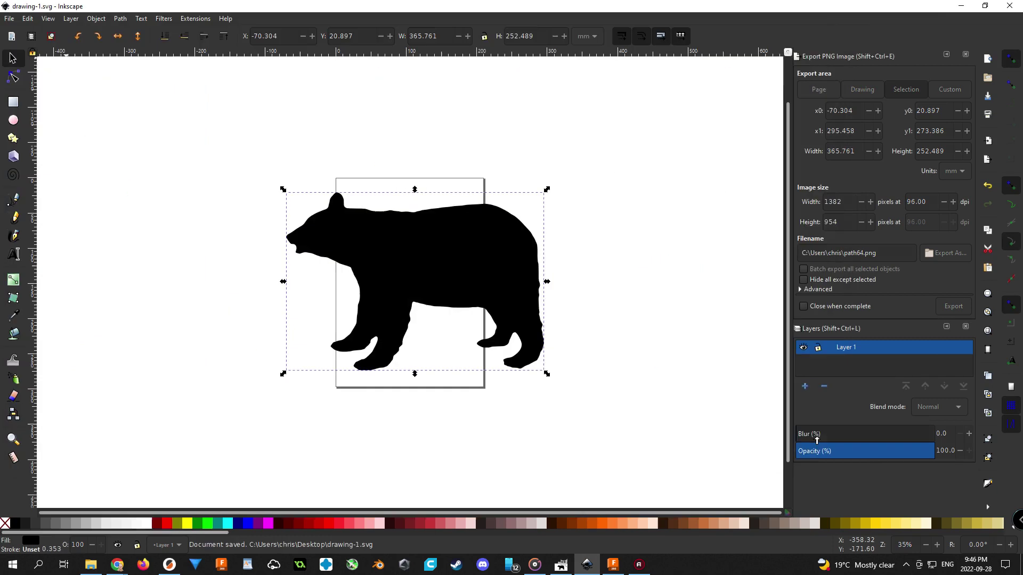
click(623, 563)
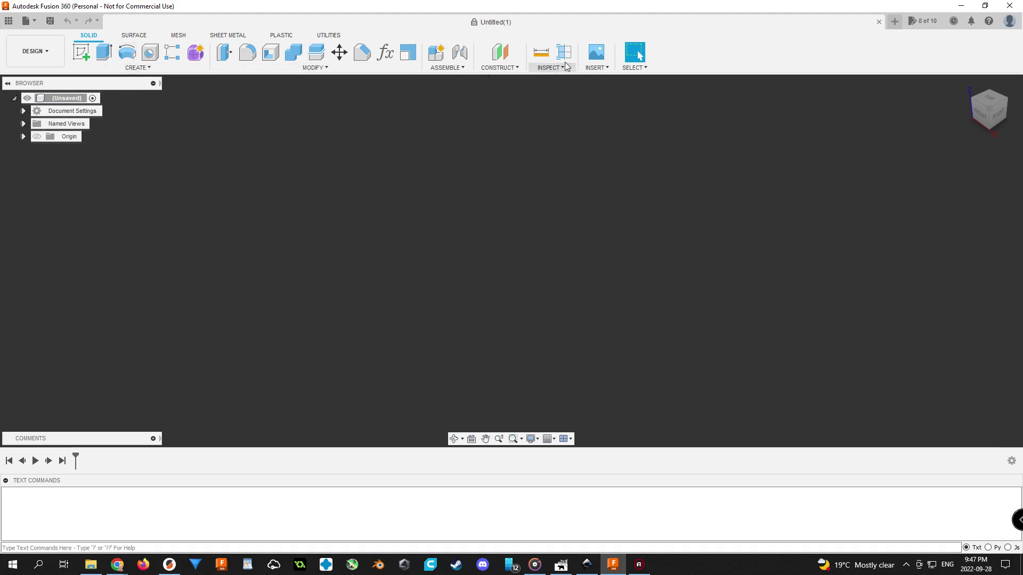
Insert the drawing-1 SVG file from the computer into a new sketch.
click(603, 68)
click(612, 91)
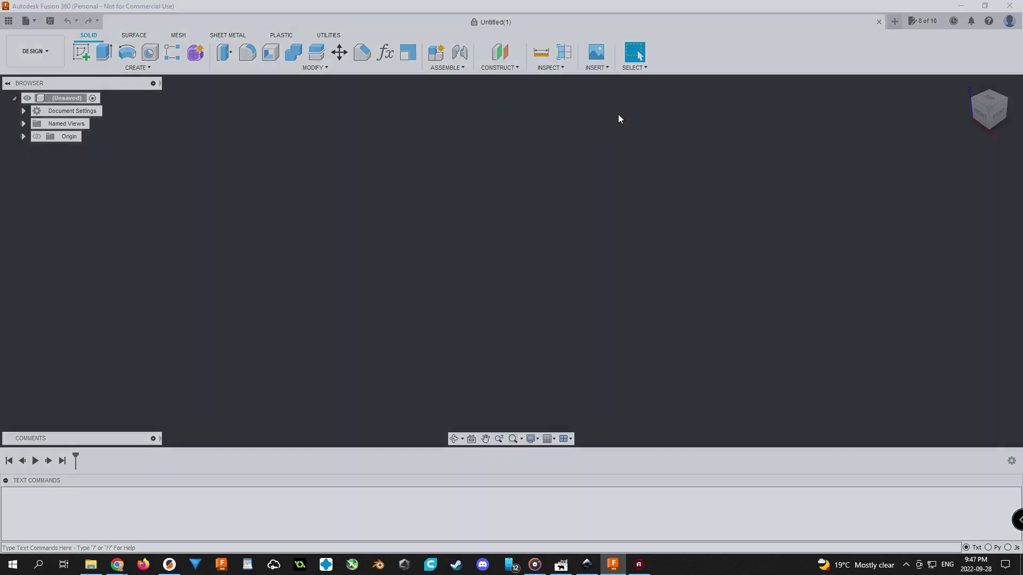
click(384, 391)
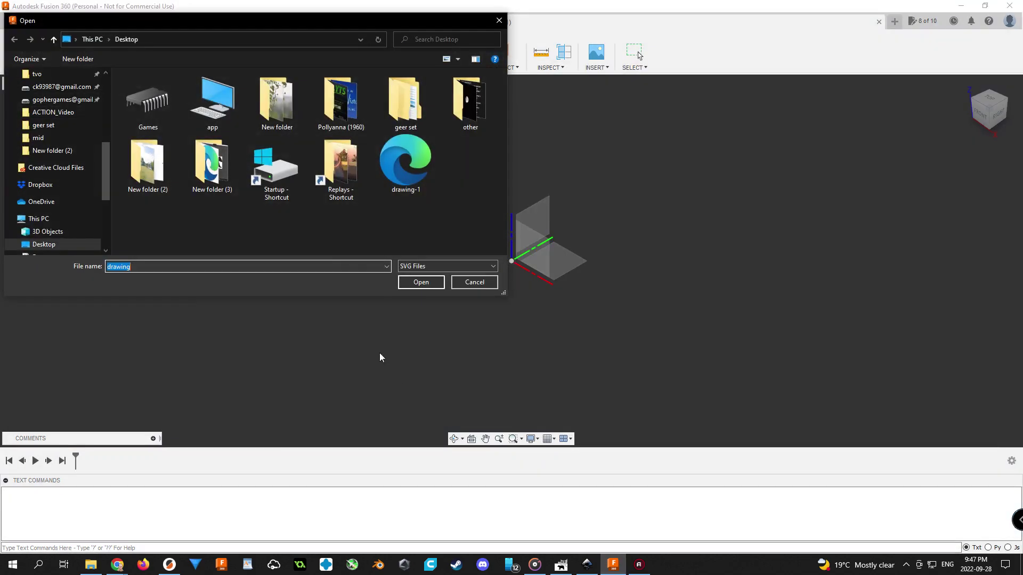
click(420, 188)
click(420, 283)
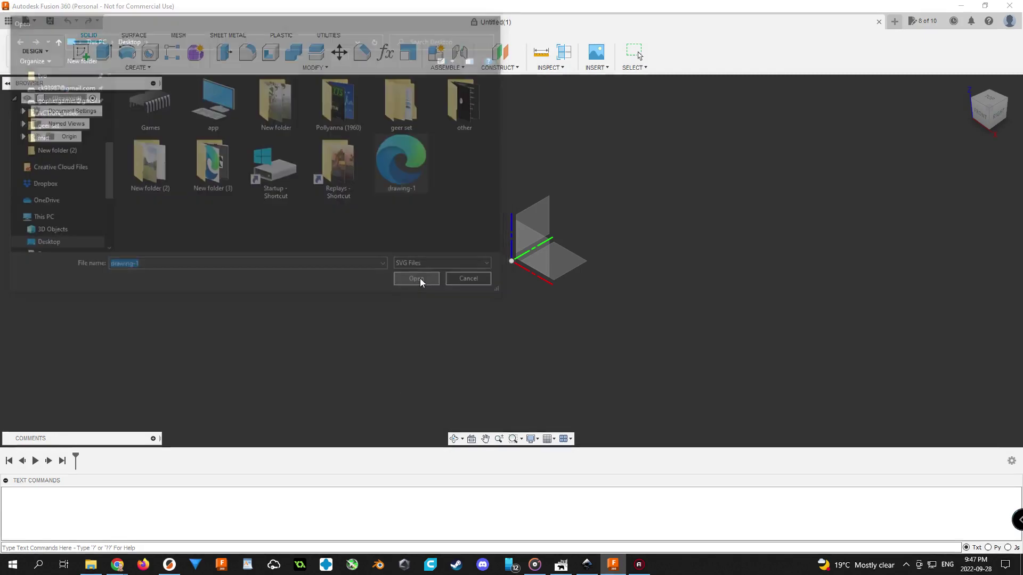
Place the bear outline on the origin plane with X distance -40 mm, then confirm.
click(571, 265)
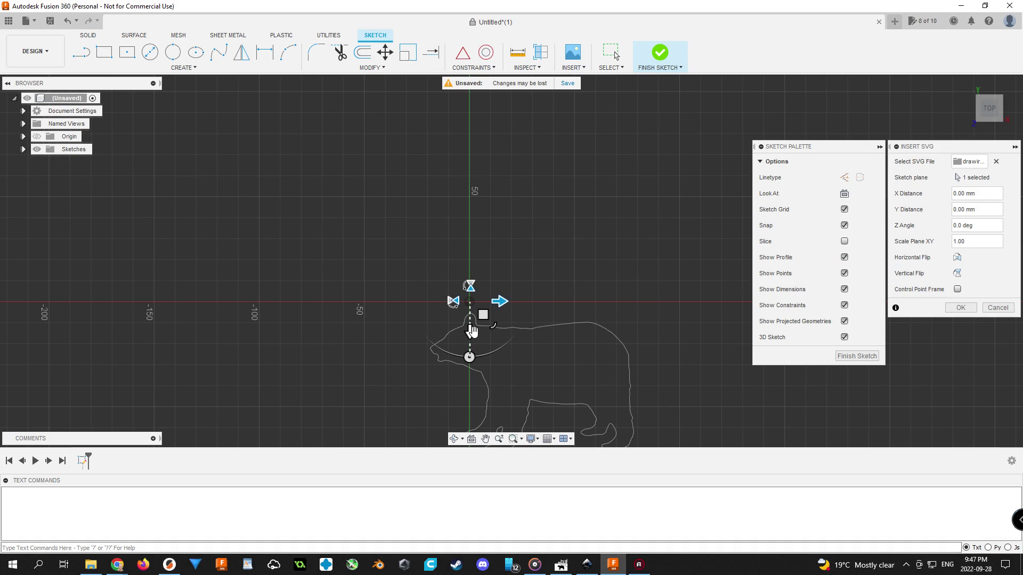
drag(470, 330, 470, 248)
drag(510, 215, 425, 217)
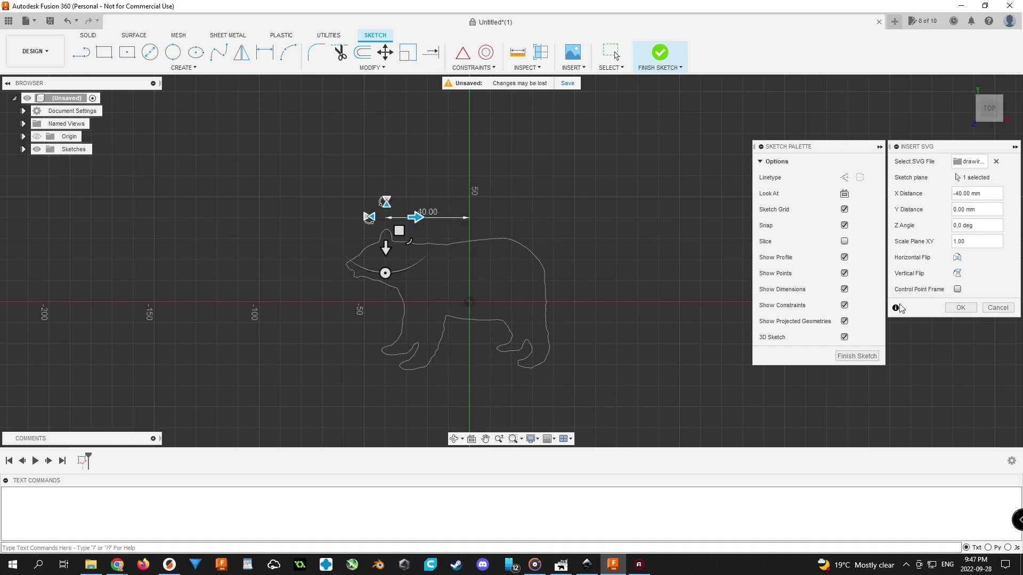
click(959, 308)
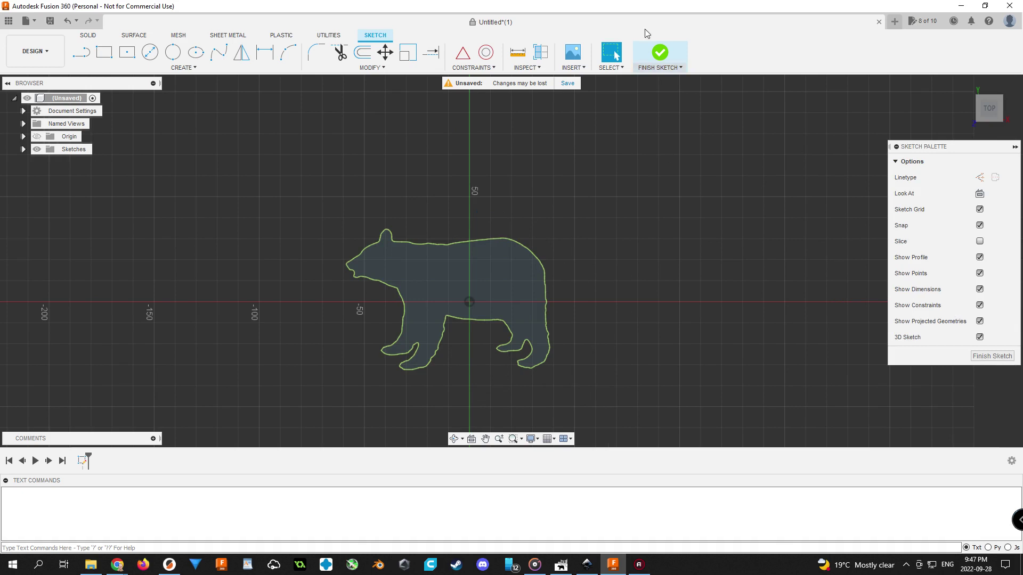
Finish the sketch and extrude the bear profile 10 mm into new body Body1.
click(659, 53)
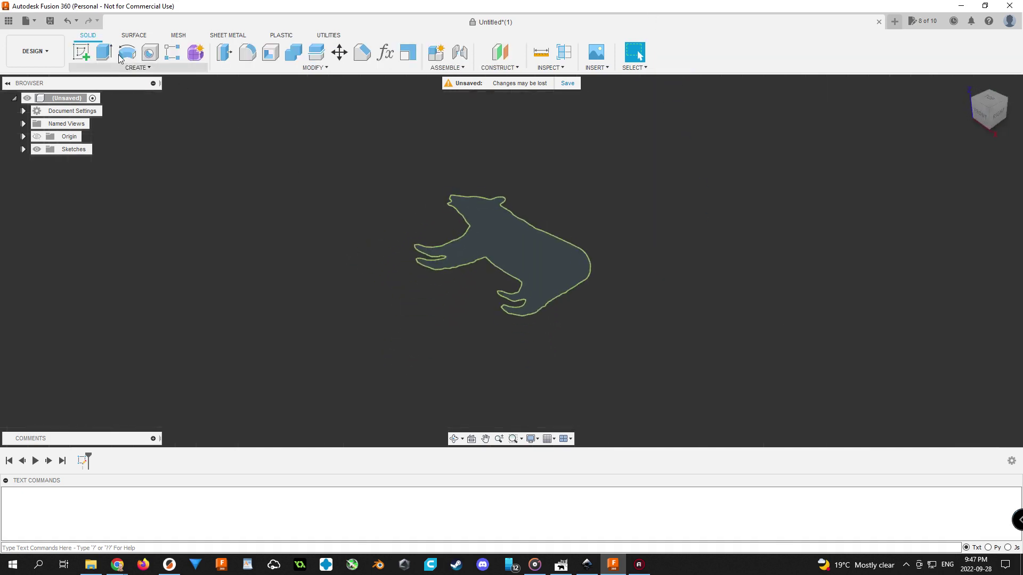
click(105, 52)
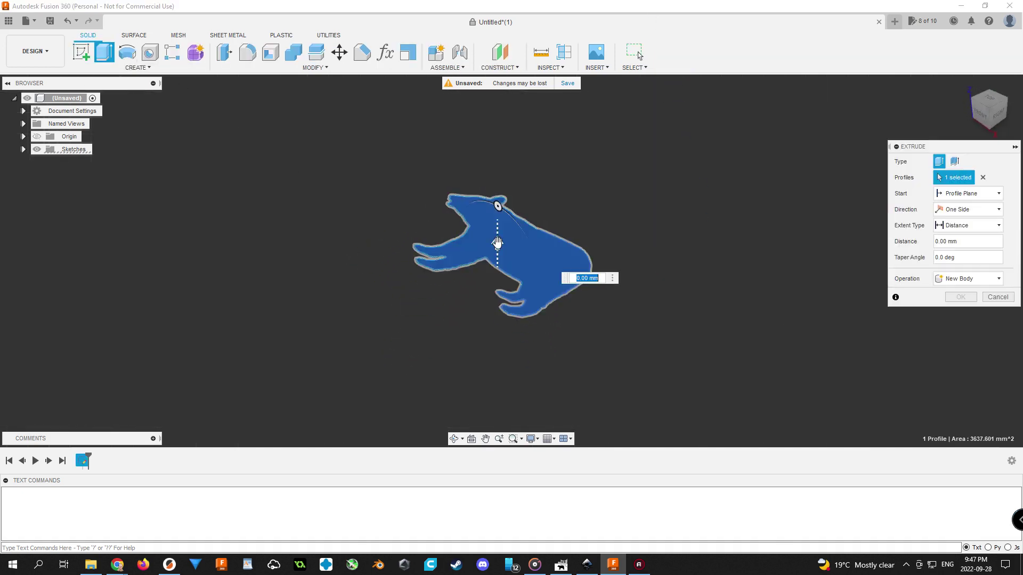
text(10)
key(Return)
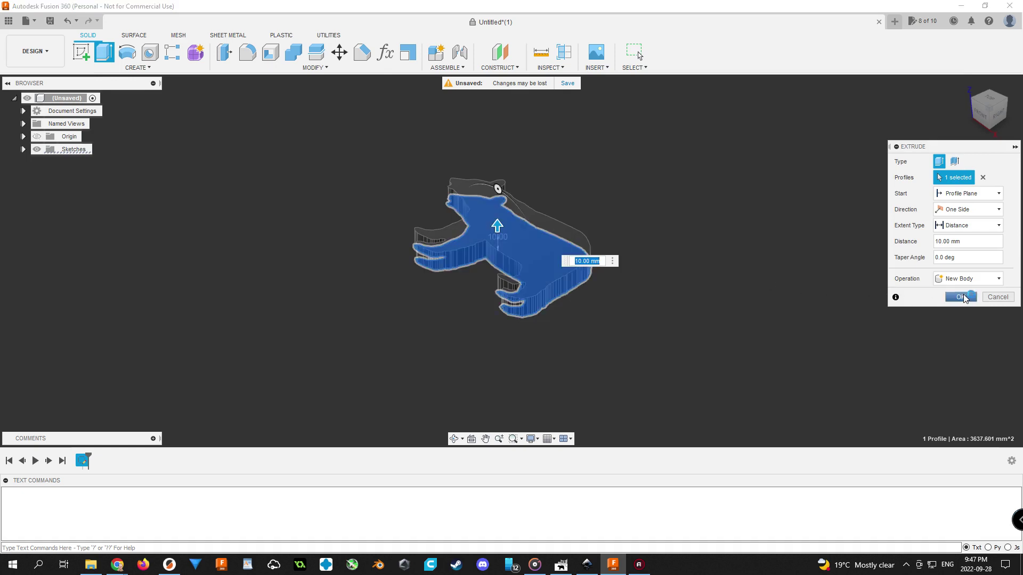
click(960, 297)
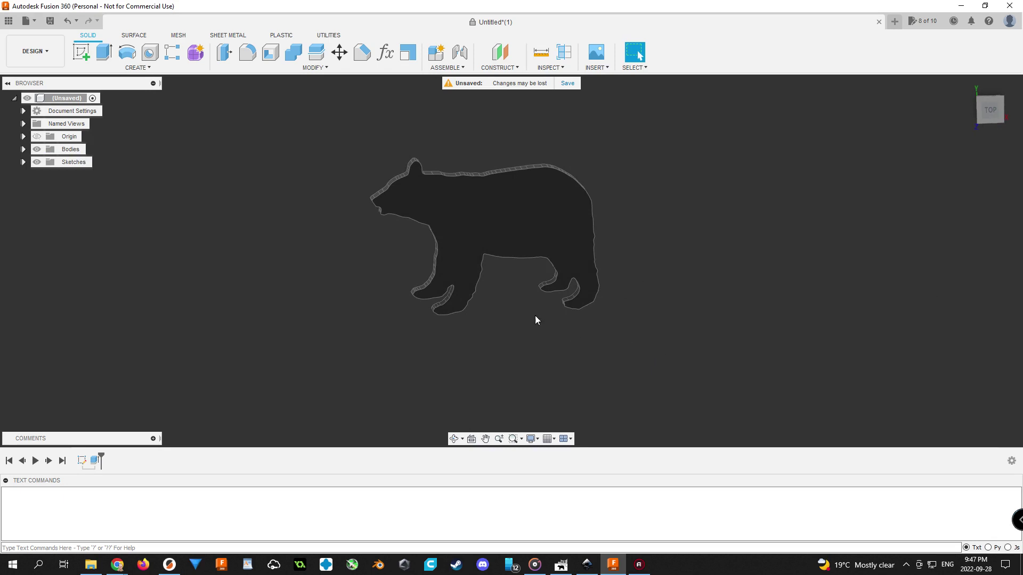
click(23, 150)
Save Body1 as a binary STL mesh in millimetres, named 'b', on the Desktop.
click(75, 163)
right_click(75, 165)
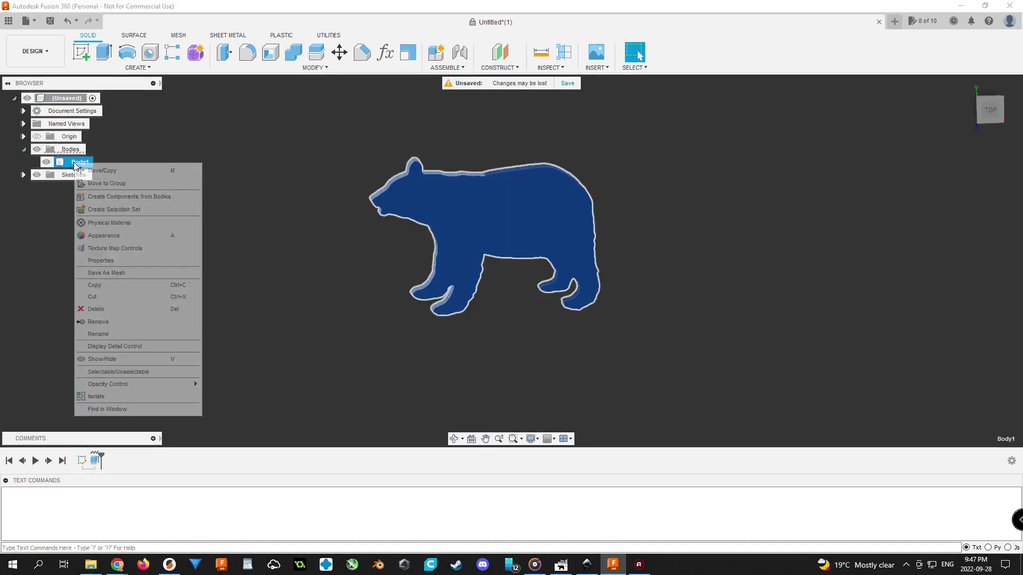
click(133, 274)
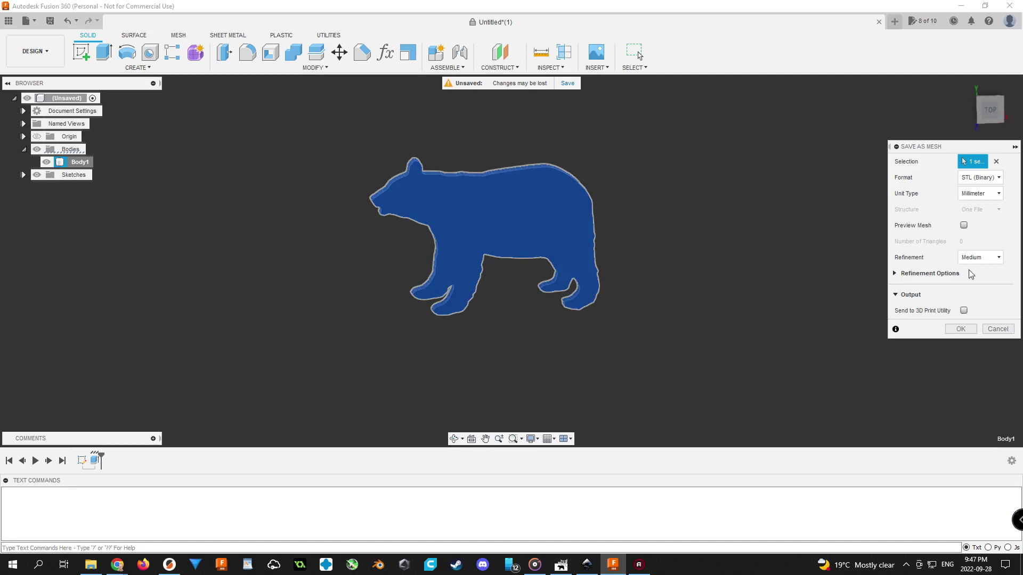
click(960, 329)
click(961, 329)
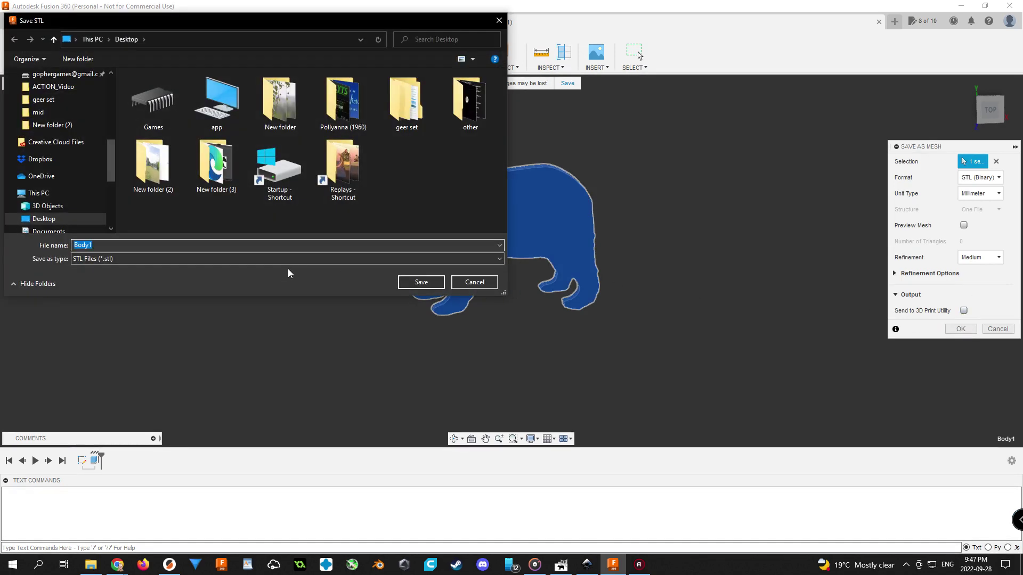
text(b)
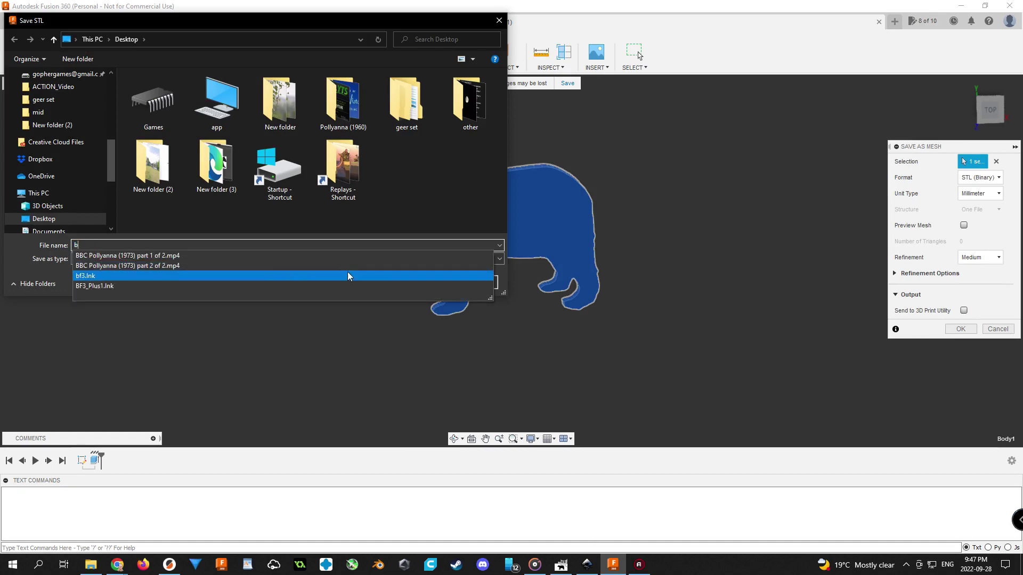
click(410, 216)
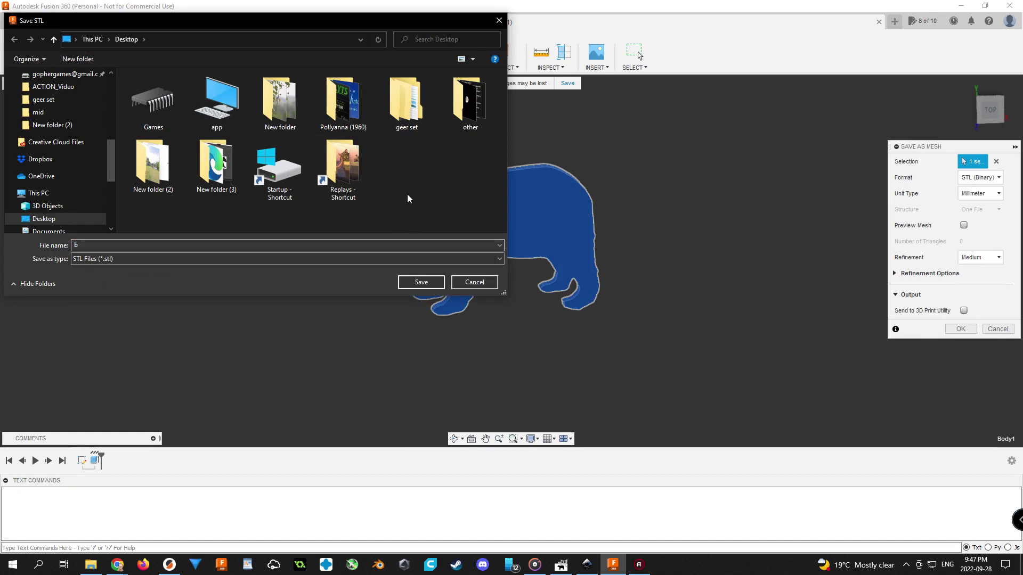
click(420, 282)
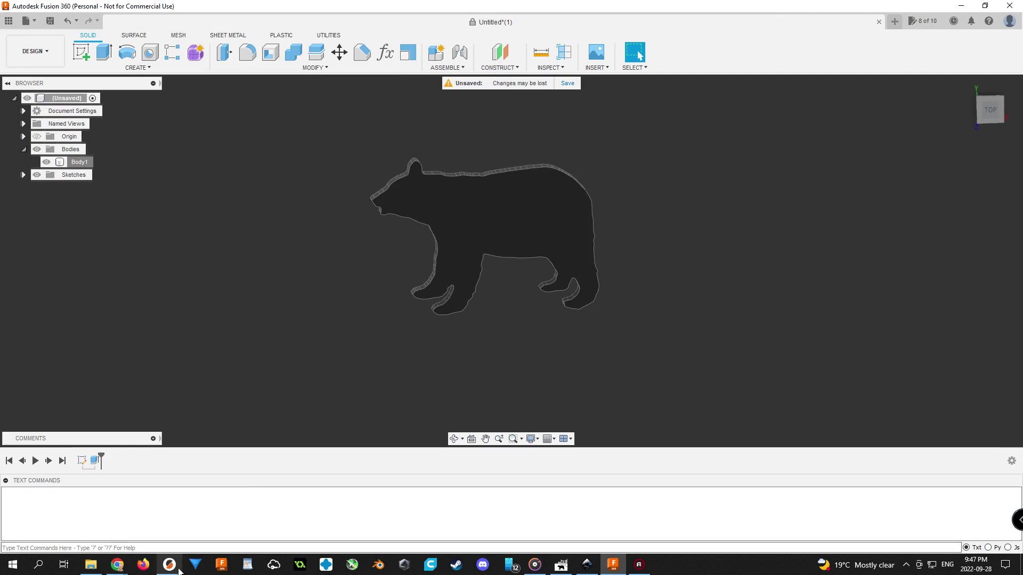